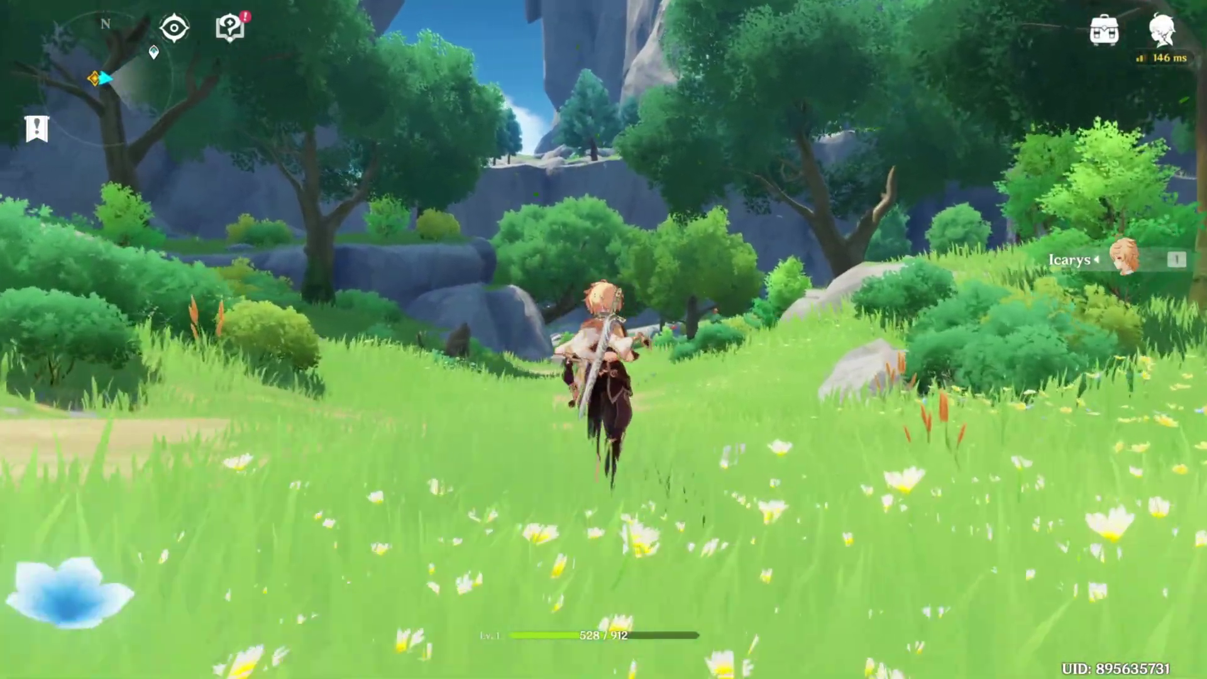
# Run the character along the path and through the grass to the tree, and pick up the Sunsettia
pyautogui.press('w')
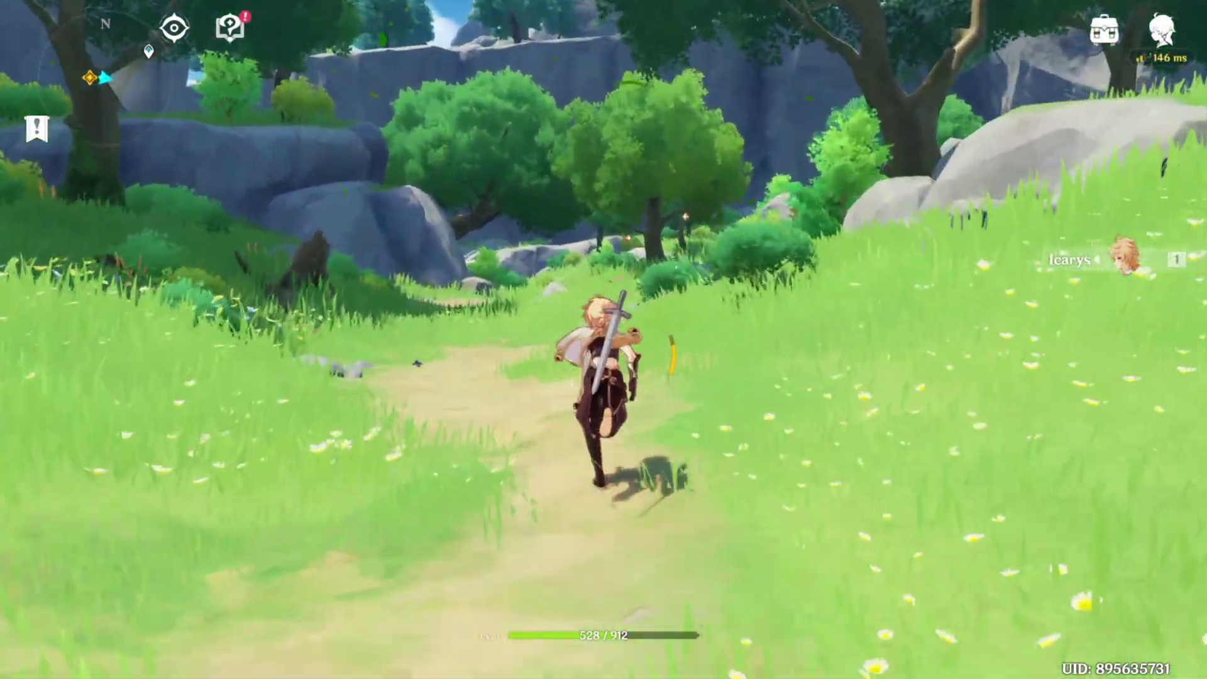
pyautogui.press('w')
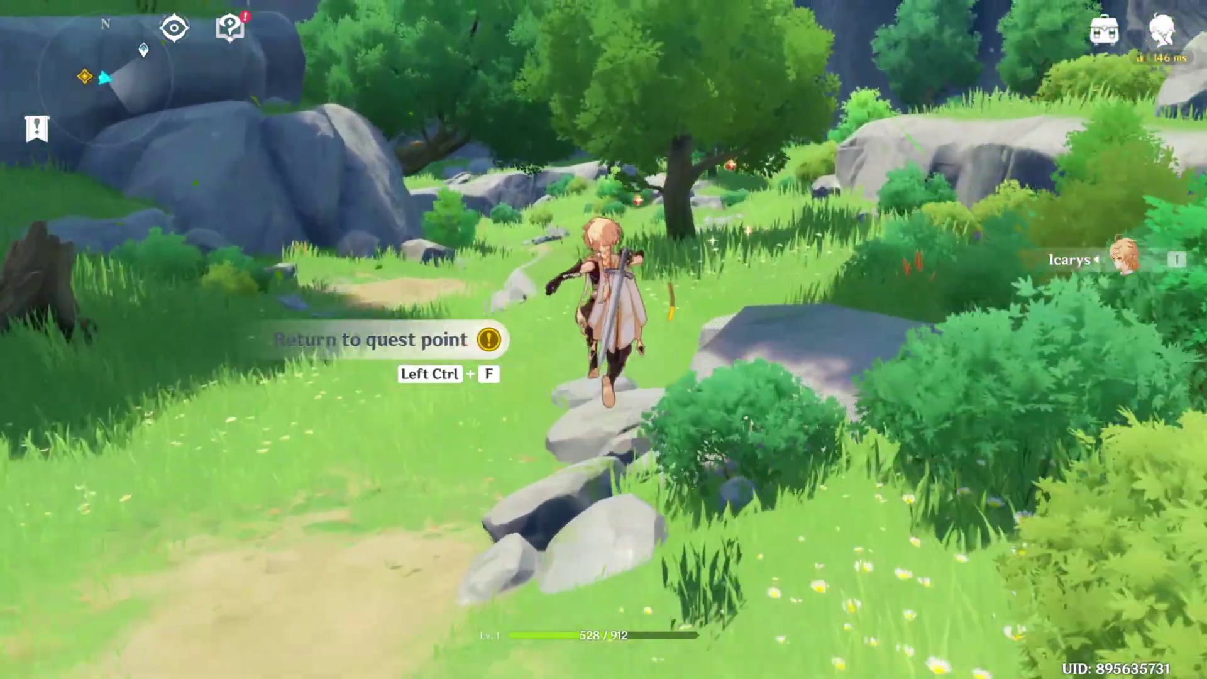
pyautogui.press('w')
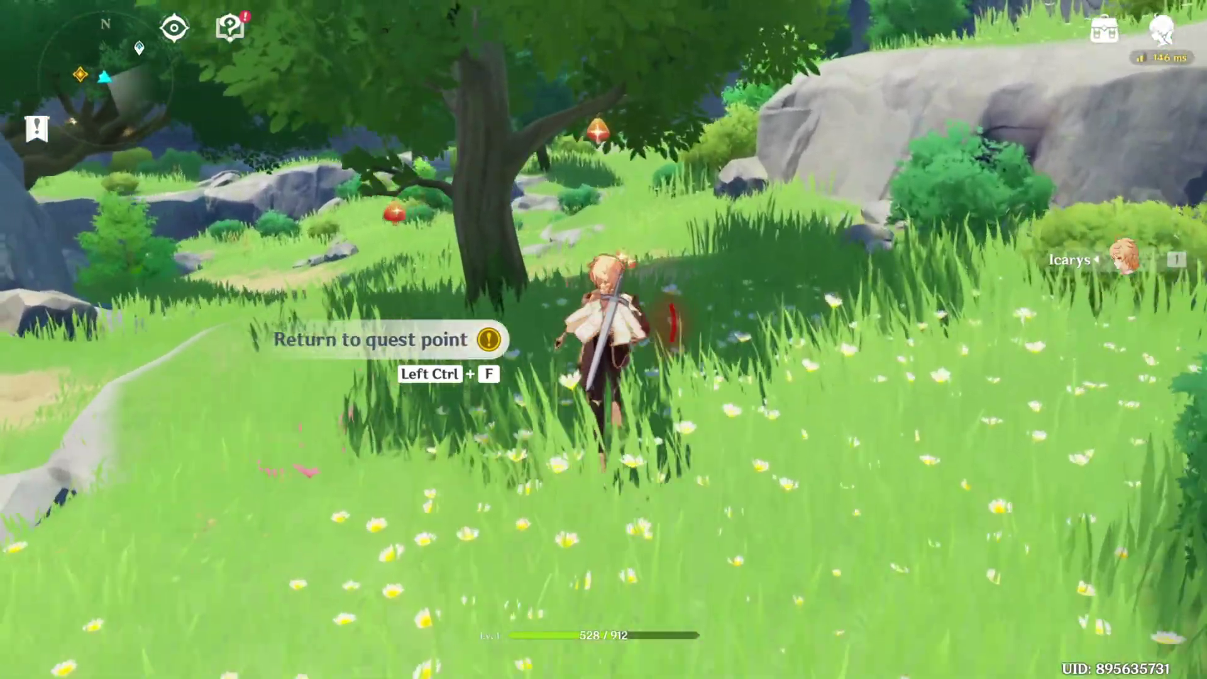
pyautogui.press('w')
pyautogui.press('f')
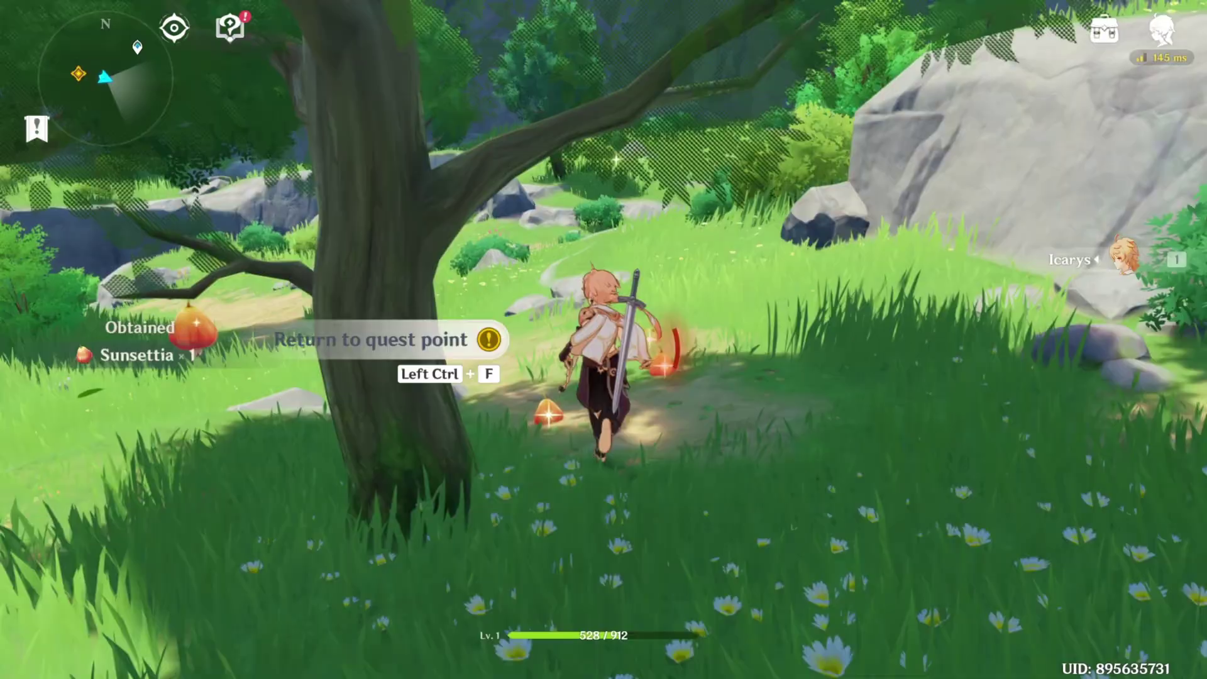
pyautogui.press('w')
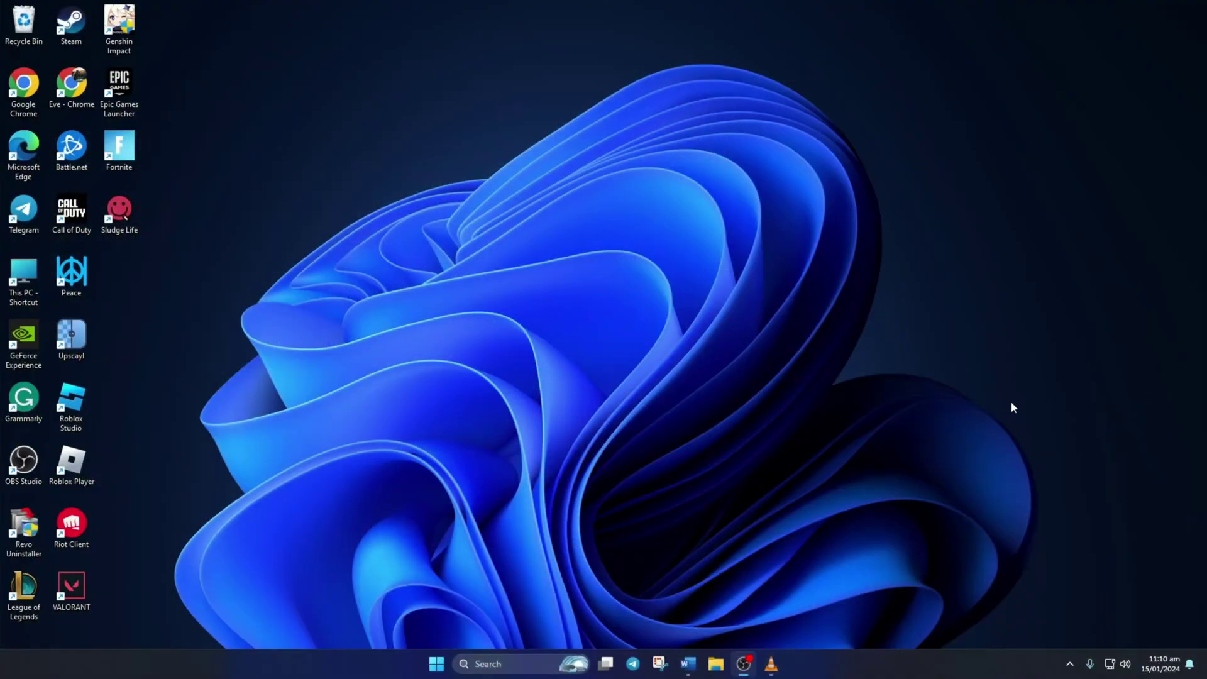
# Open Command Prompt as administrator from a 'cmd' search and maximize it
pyautogui.click(477, 665)
pyautogui.write('cmd')
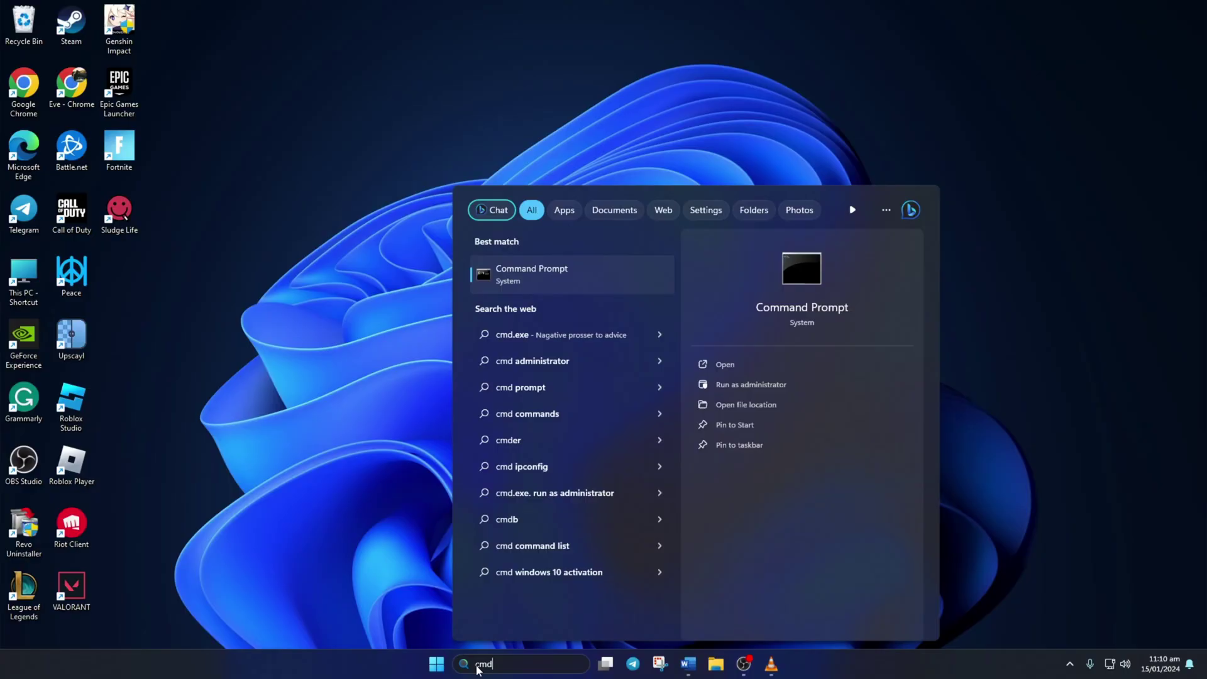
pyautogui.rightClick(560, 278)
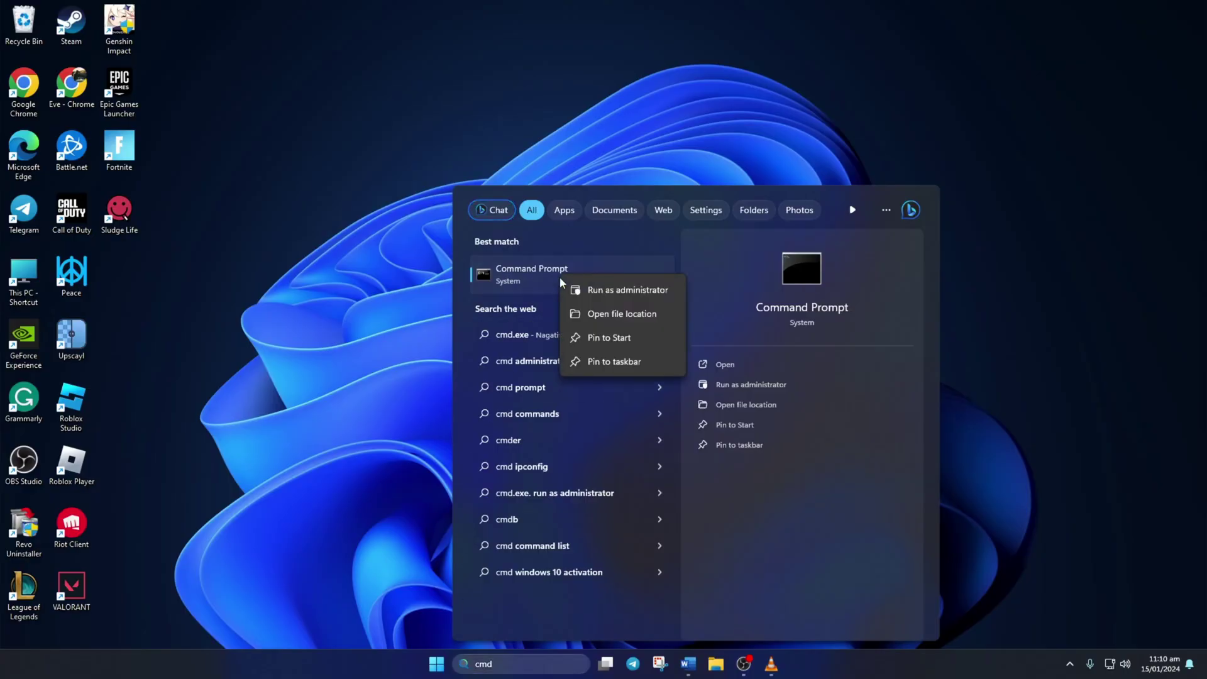
pyautogui.click(630, 290)
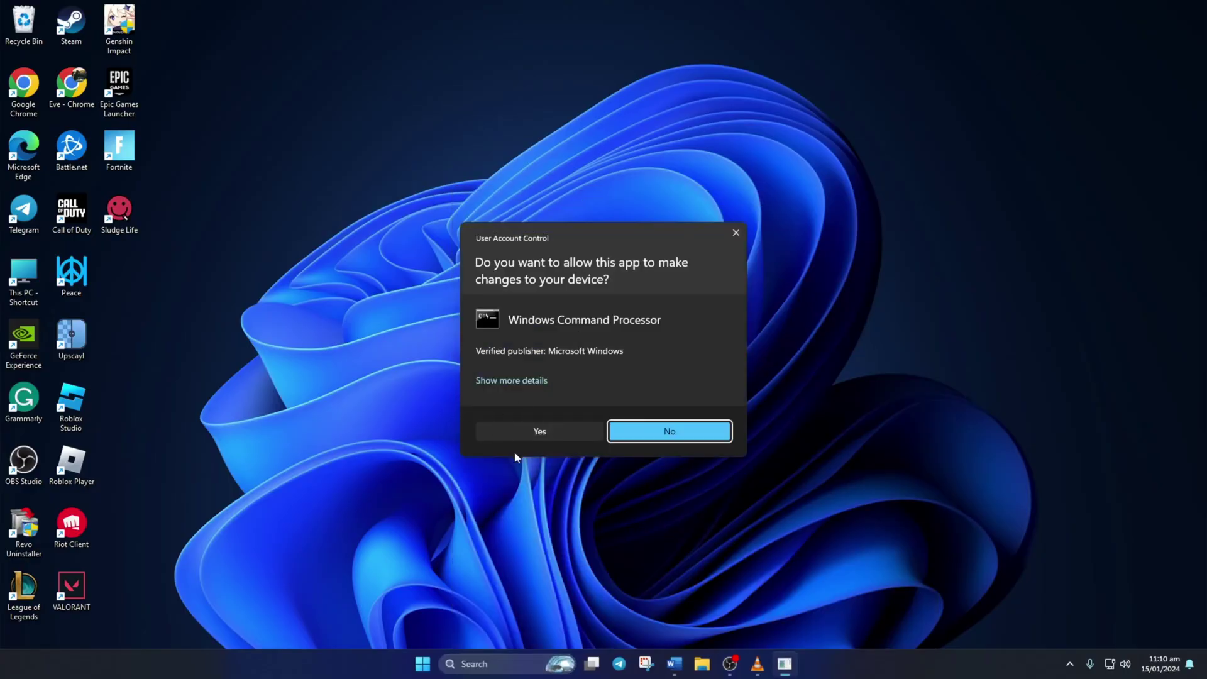
pyautogui.click(539, 431)
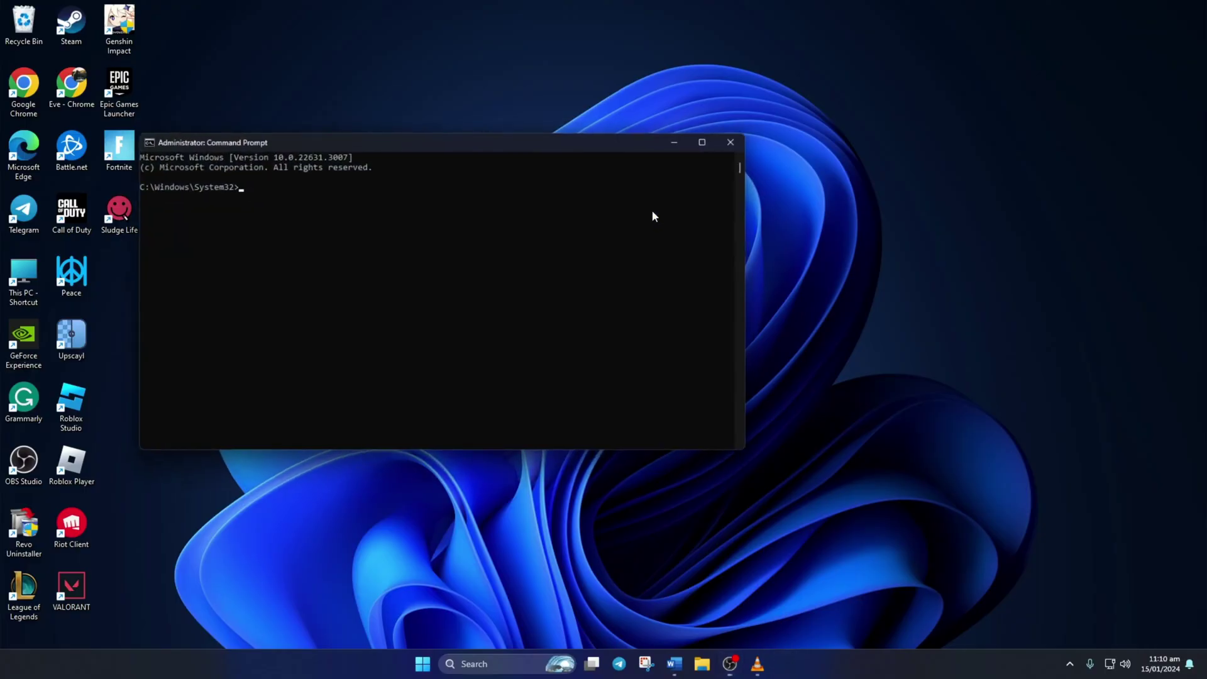
pyautogui.click(708, 135)
# Run 'netsh winsock reset' and 'ipconfig /flushdns'
pyautogui.write('netsh winsock reset')
pyautogui.press('Return')
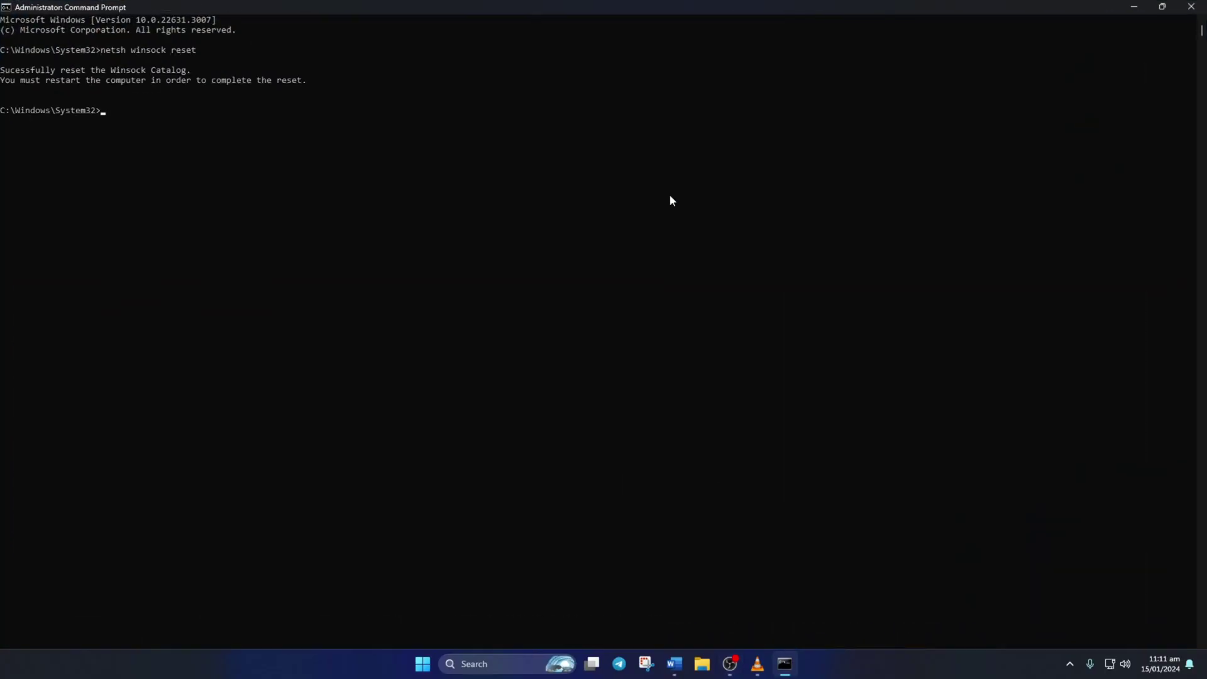
pyautogui.write('ipconfig /flushdns')
pyautogui.press('Return')
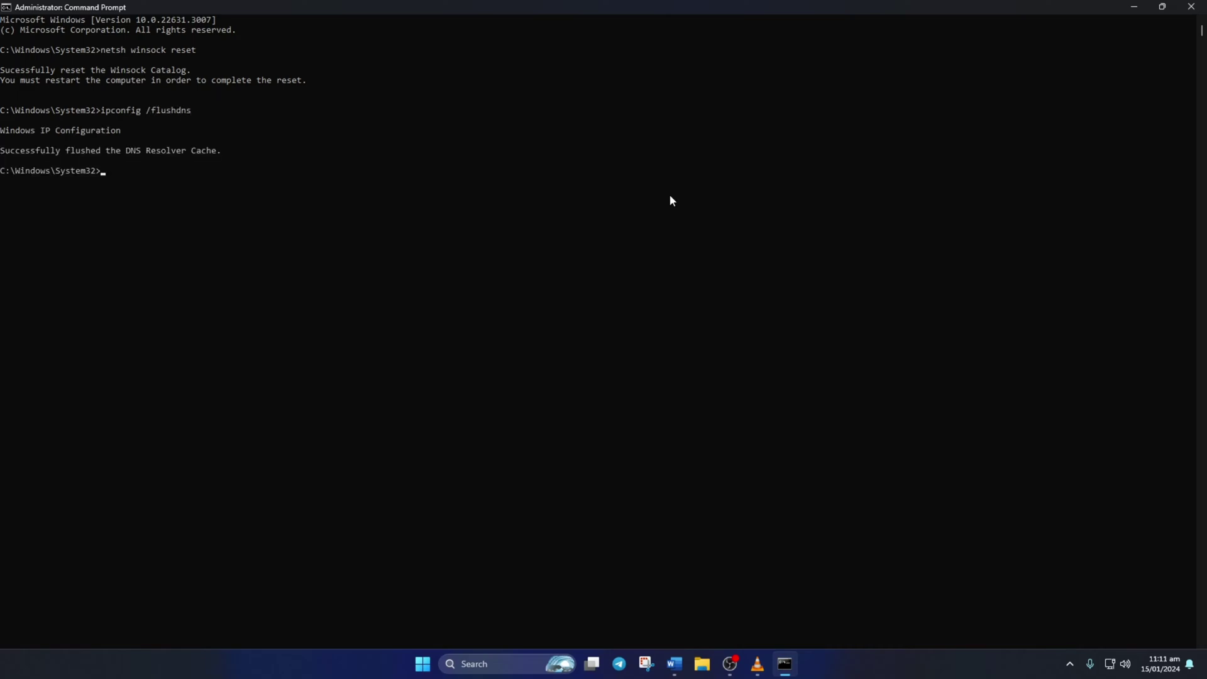
# Attempt an IP release and renew, then run 'netsh int ip reset'
pyautogui.write('ipconfig /release')
pyautogui.press('Return')
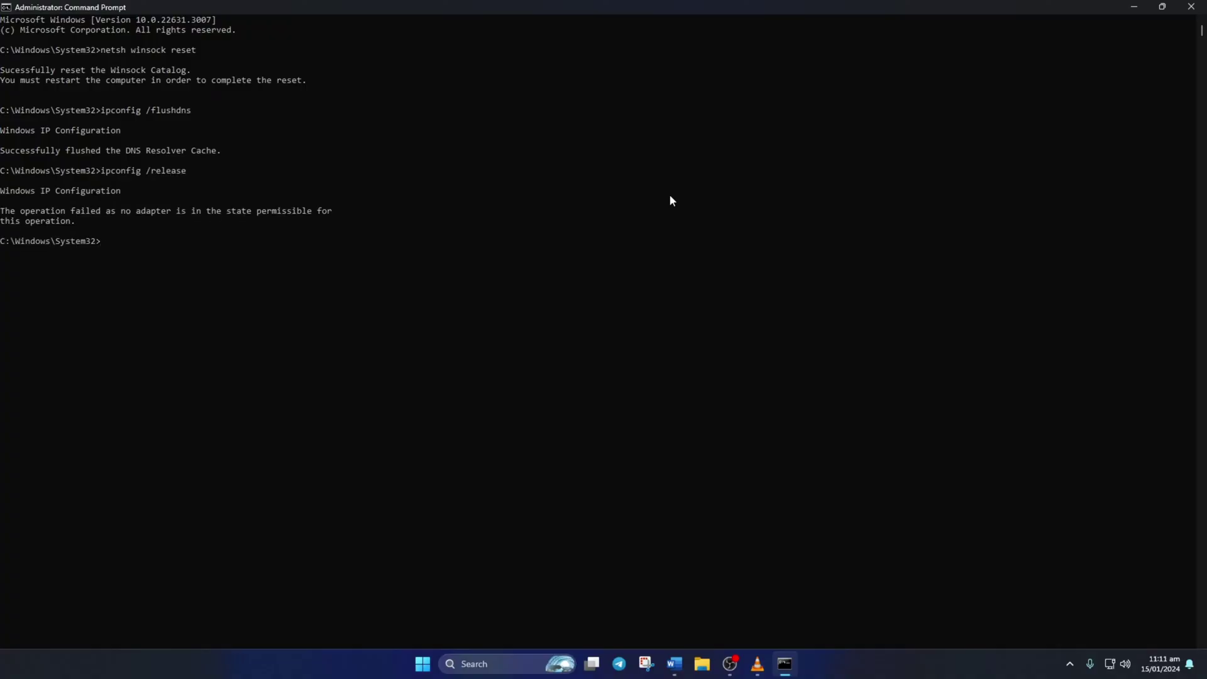
pyautogui.write('ipconfig /renew')
pyautogui.press('Return')
pyautogui.write('netsh')
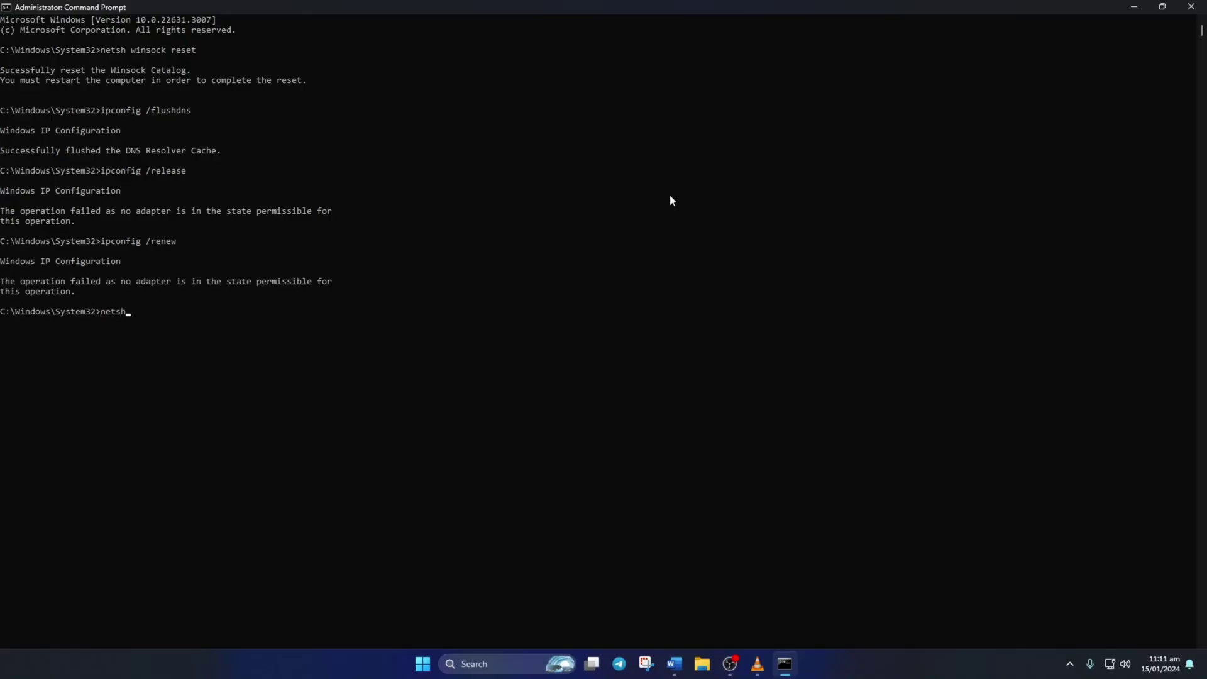
pyautogui.write(' int ip reset')
pyautogui.press('Return')
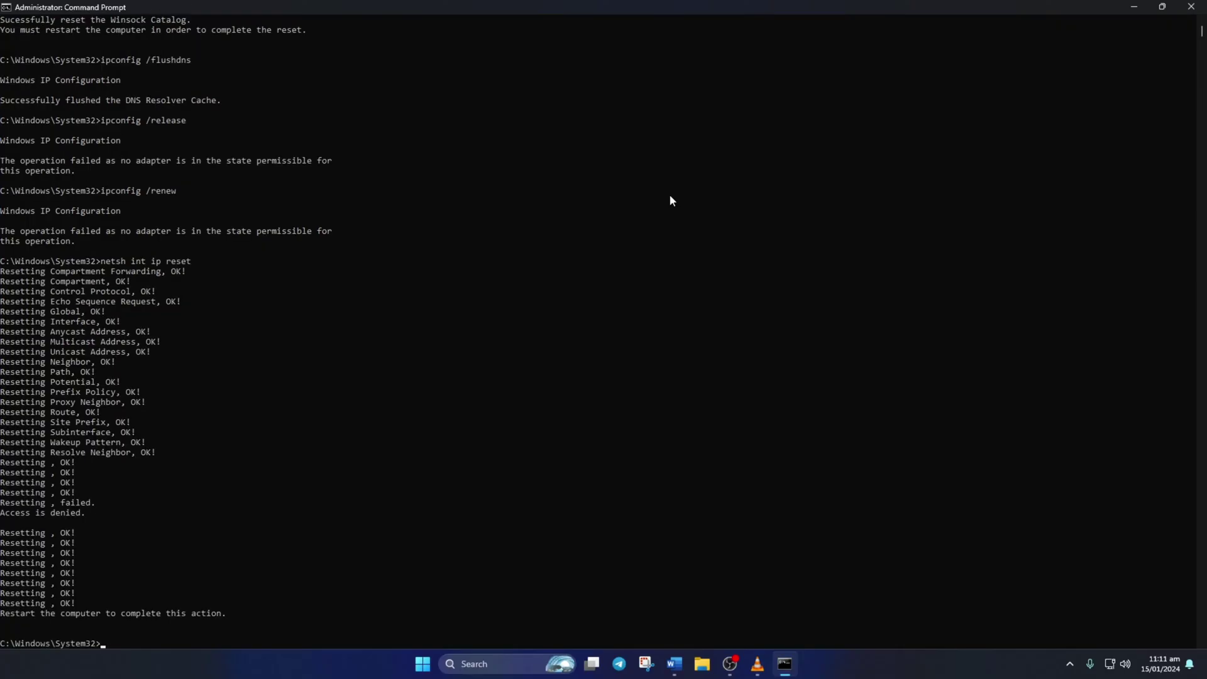
# Restart Windows from the Start menu's power options to apply the network resets
pyautogui.click(425, 666)
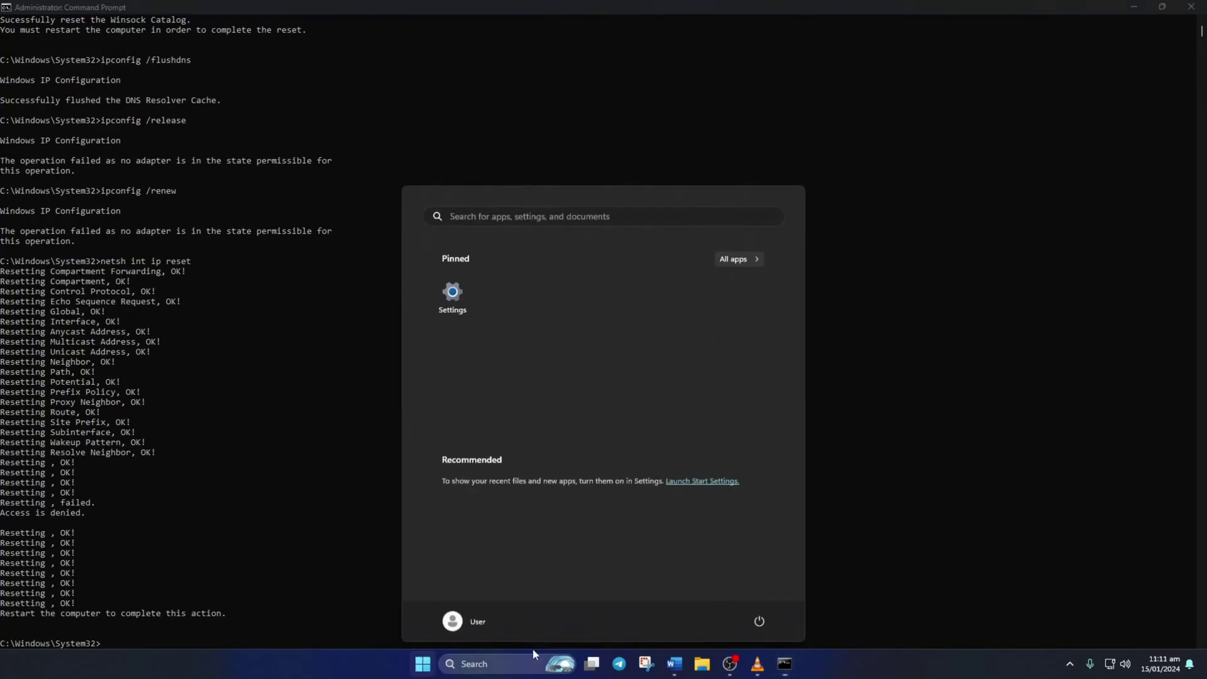
pyautogui.click(757, 621)
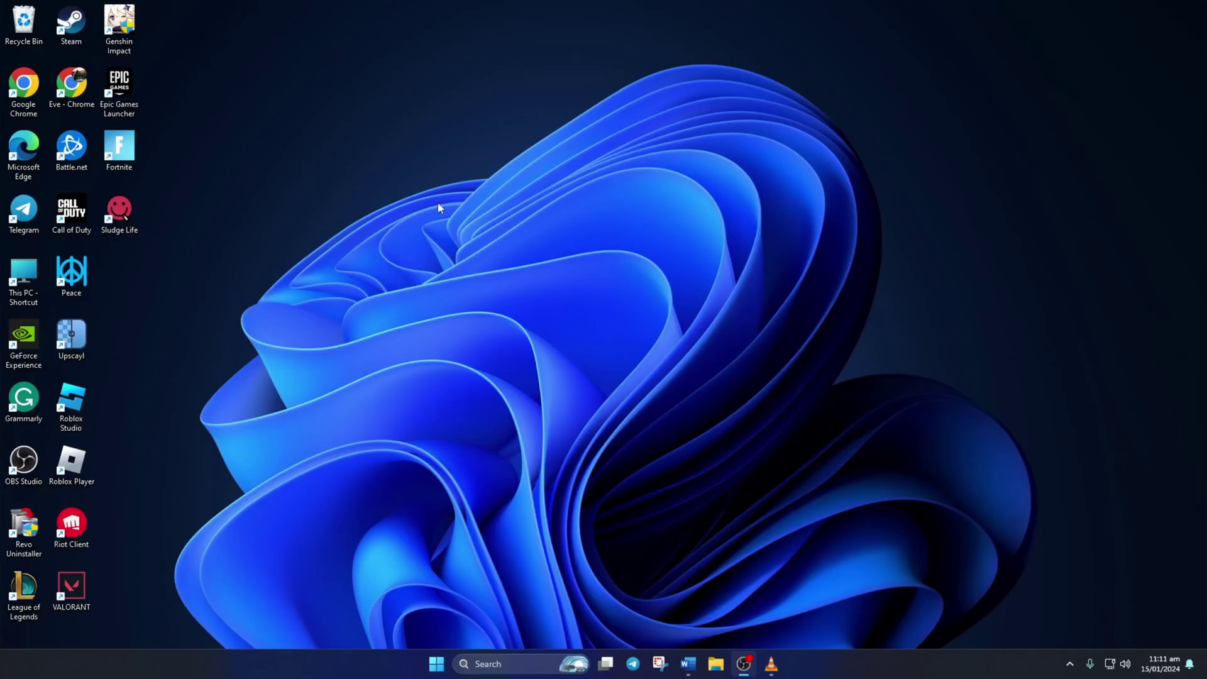
pyautogui.click(118, 29)
# In a maximized Command Prompt, ping 1.1.1.1 and select its round-trip time summary
pyautogui.click(495, 657)
pyautogui.write('cmd')
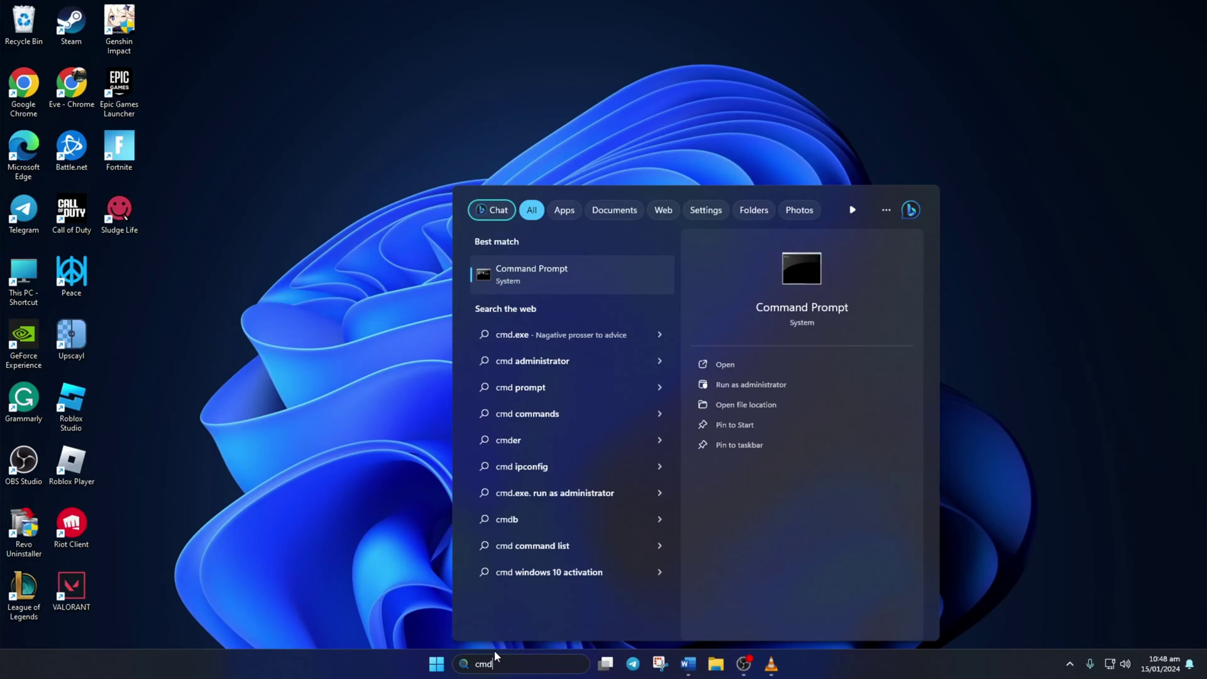
pyautogui.click(587, 268)
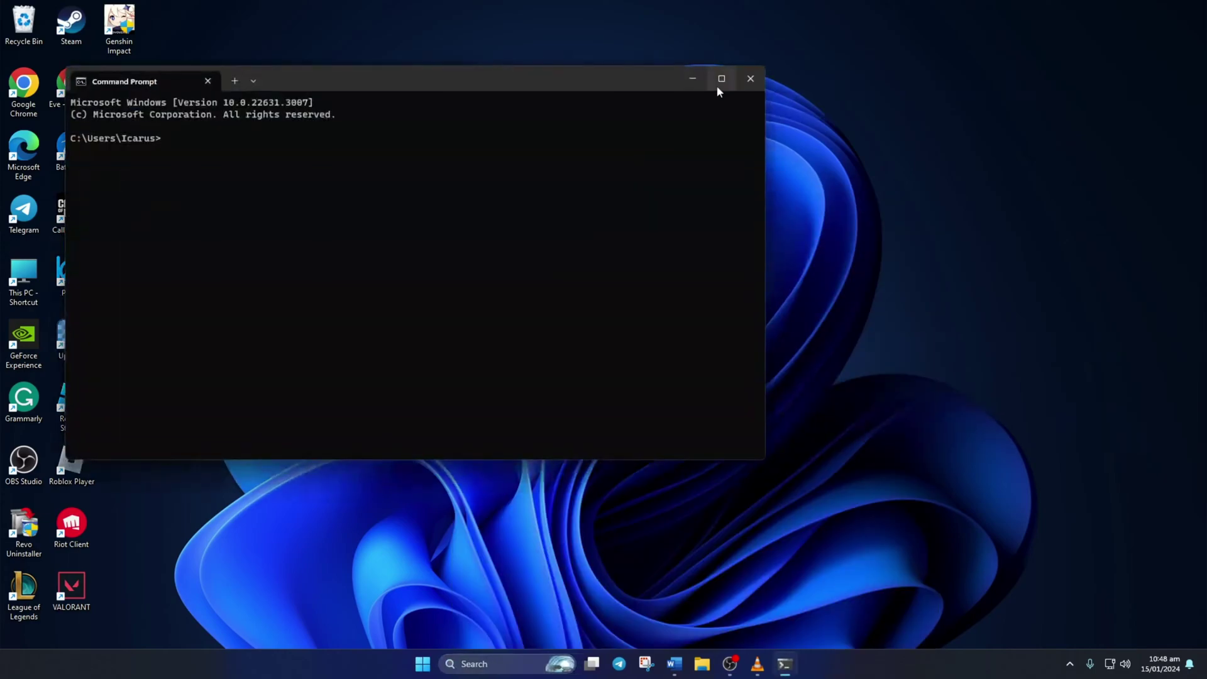
pyautogui.click(720, 80)
pyautogui.write('ping 1.1.1.1')
pyautogui.press('Return')
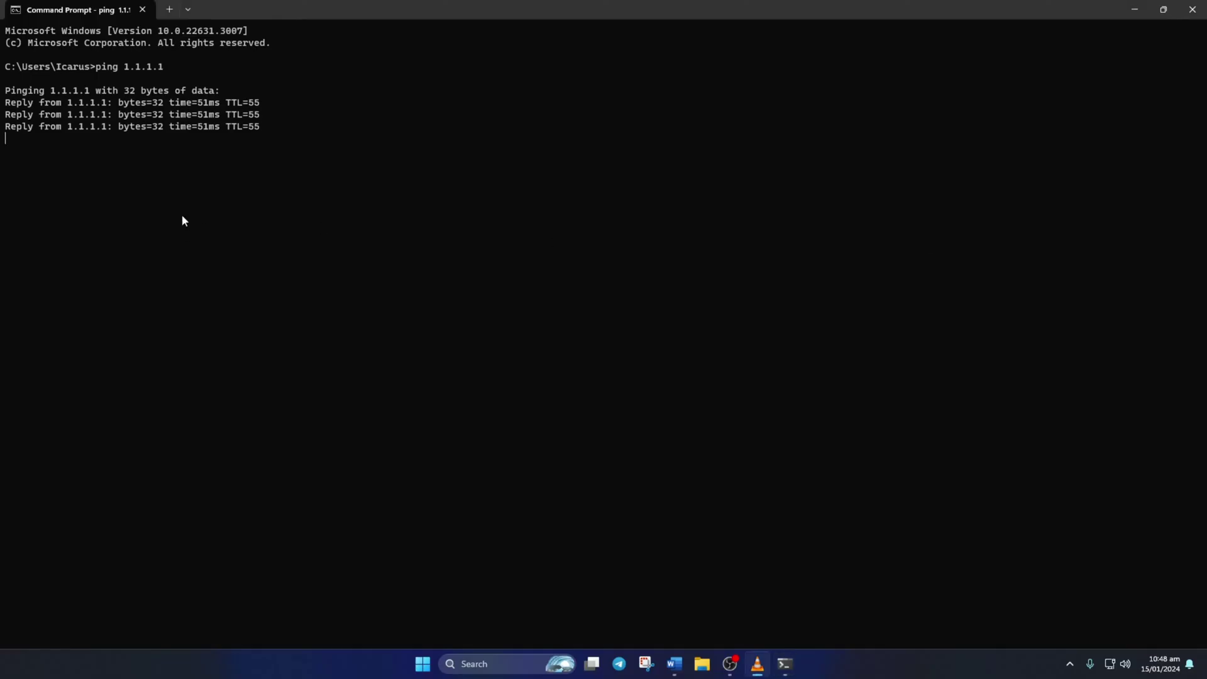
pyautogui.moveTo(298, 199); pyautogui.dragTo(26, 200)
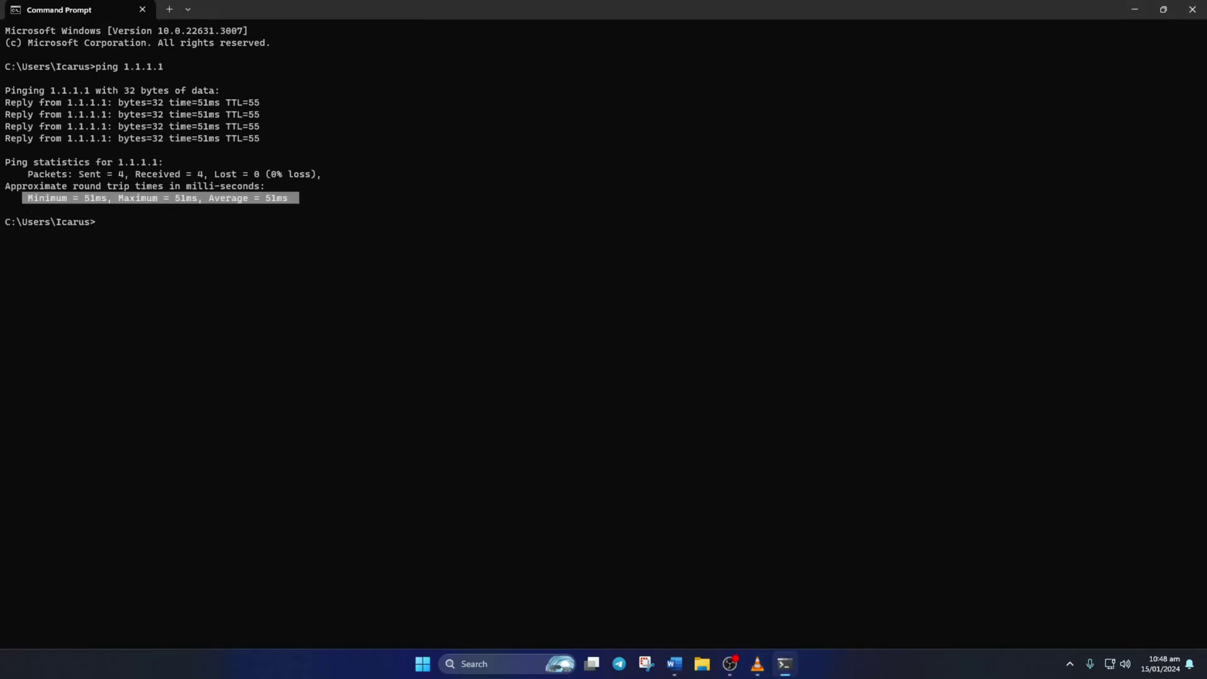
# Ping 8.8.8.8 and copy its round-trip times line
pyautogui.click(142, 254)
pyautogui.write('pin')
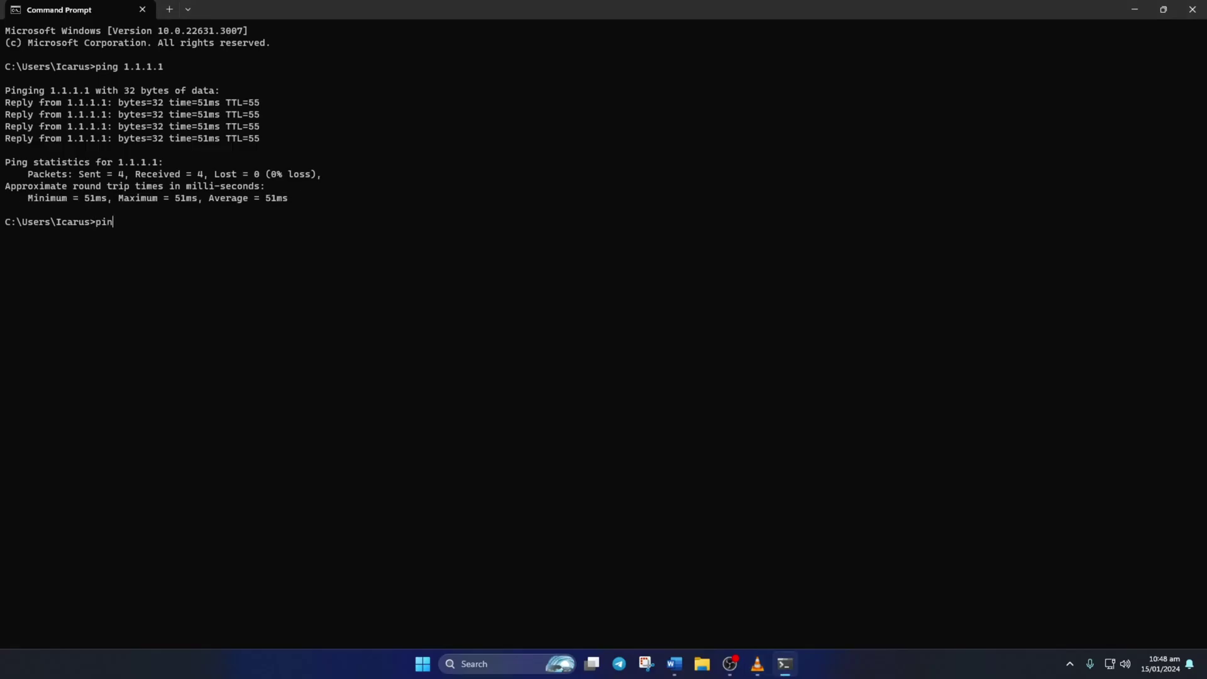
pyautogui.write('g 8.8.8.8')
pyautogui.press('Return')
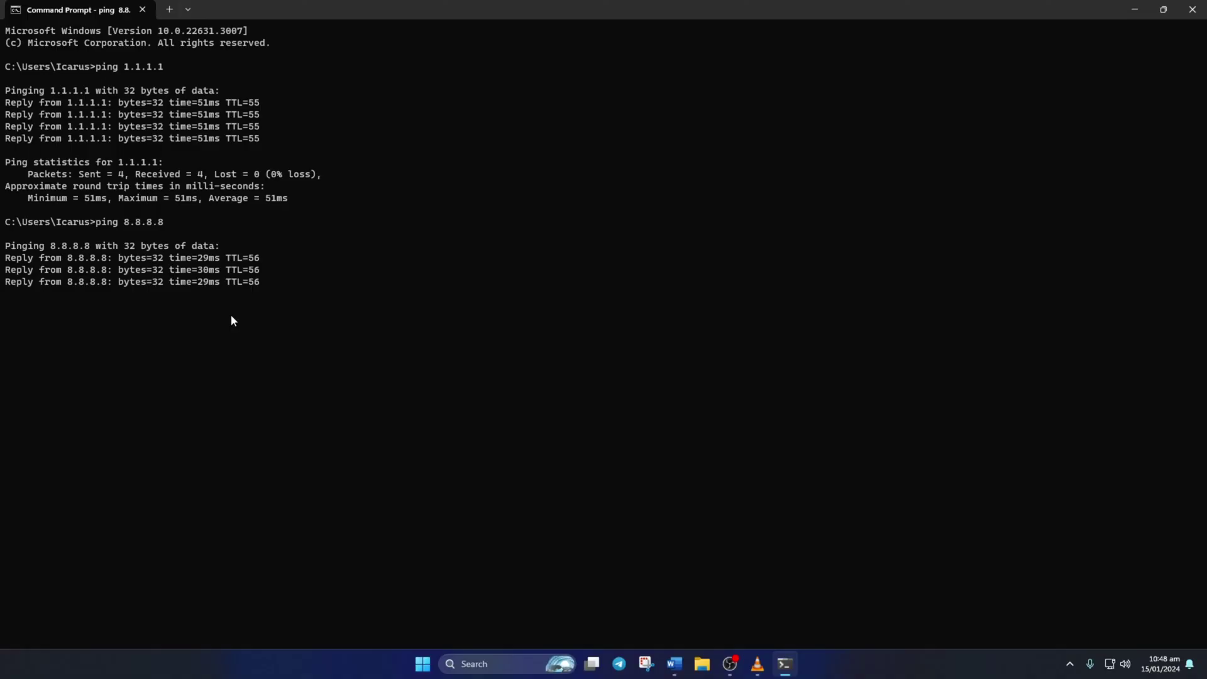
pyautogui.press('Return')
pyautogui.moveTo(293, 353); pyautogui.dragTo(31, 356)
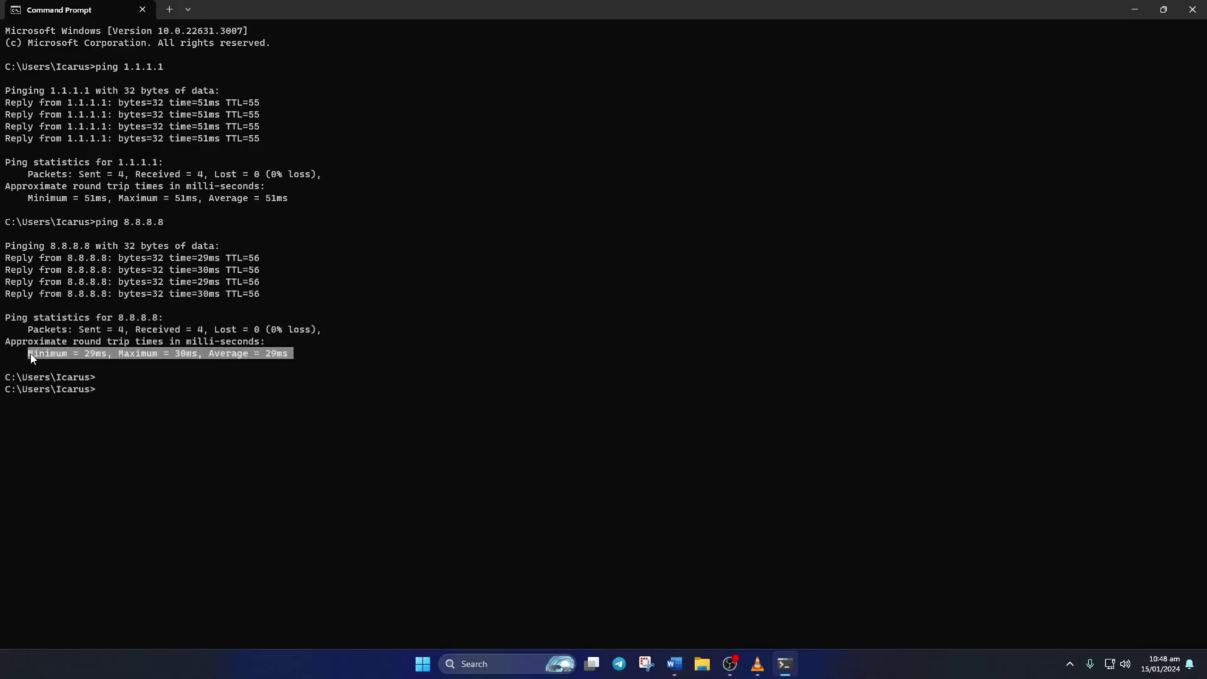
pyautogui.hotkey('ctrl', 'c')
pyautogui.press('super')
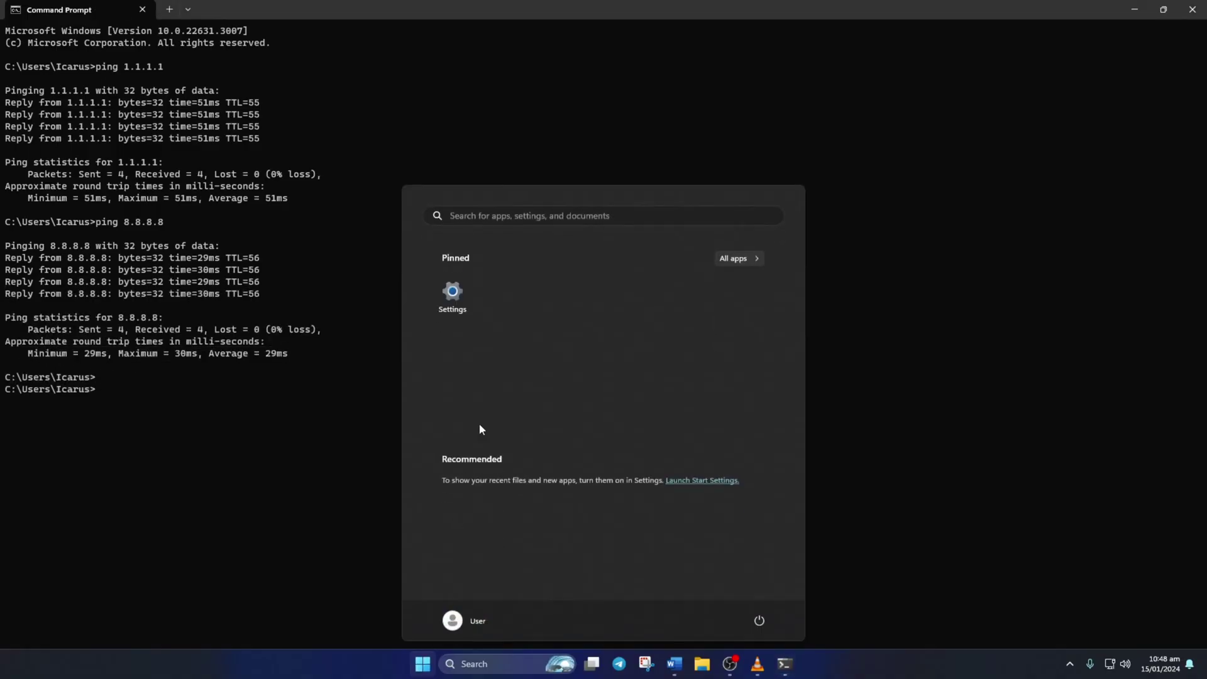
# Switch the Ethernet connection's DNS server assignment to Manual with IPv4 turned on
pyautogui.click(440, 306)
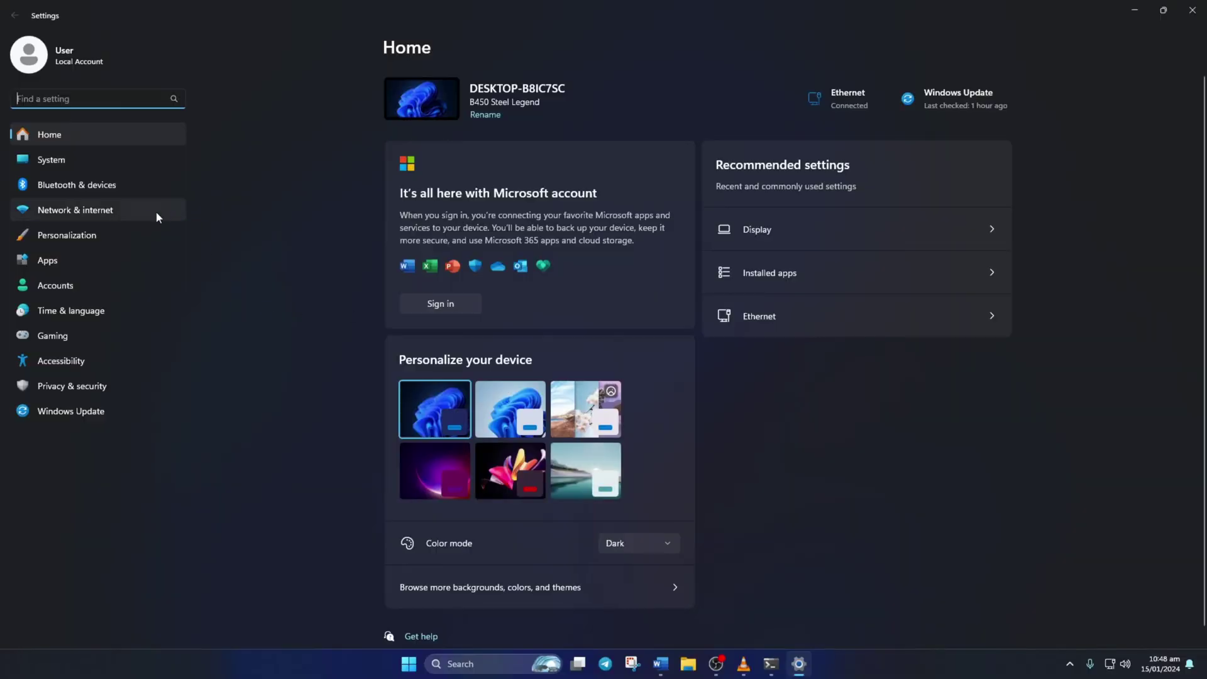
pyautogui.click(157, 216)
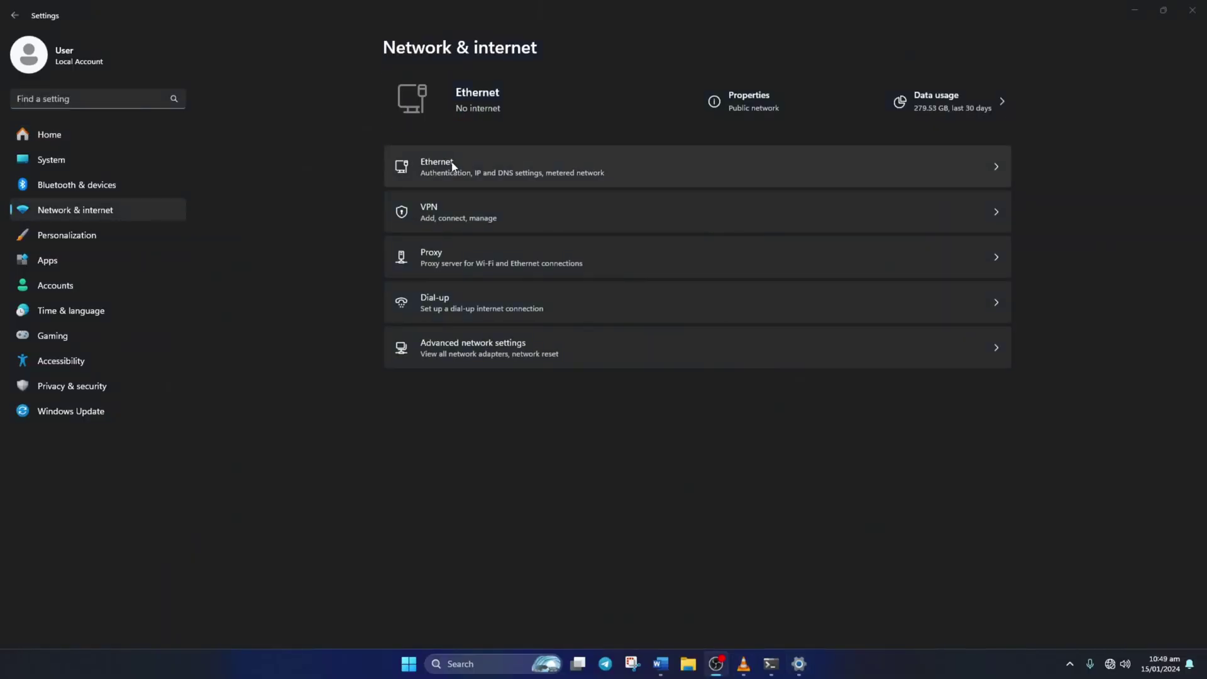
pyautogui.click(587, 165)
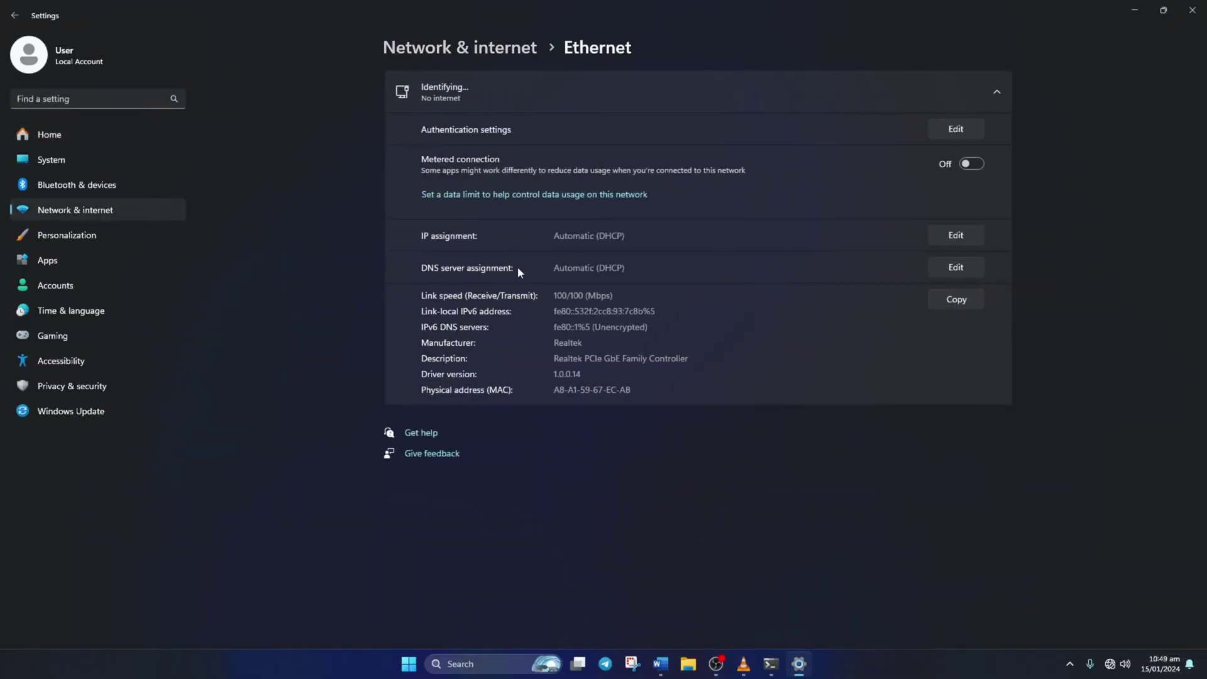
pyautogui.click(958, 268)
pyautogui.click(532, 305)
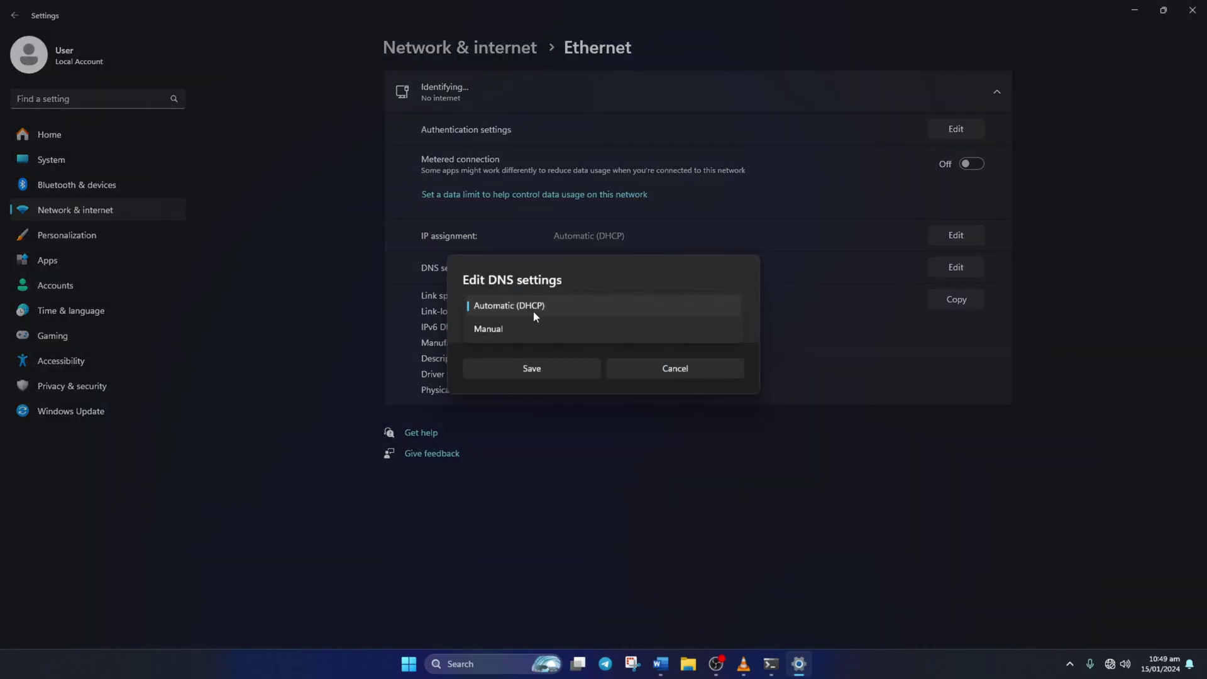
pyautogui.click(527, 330)
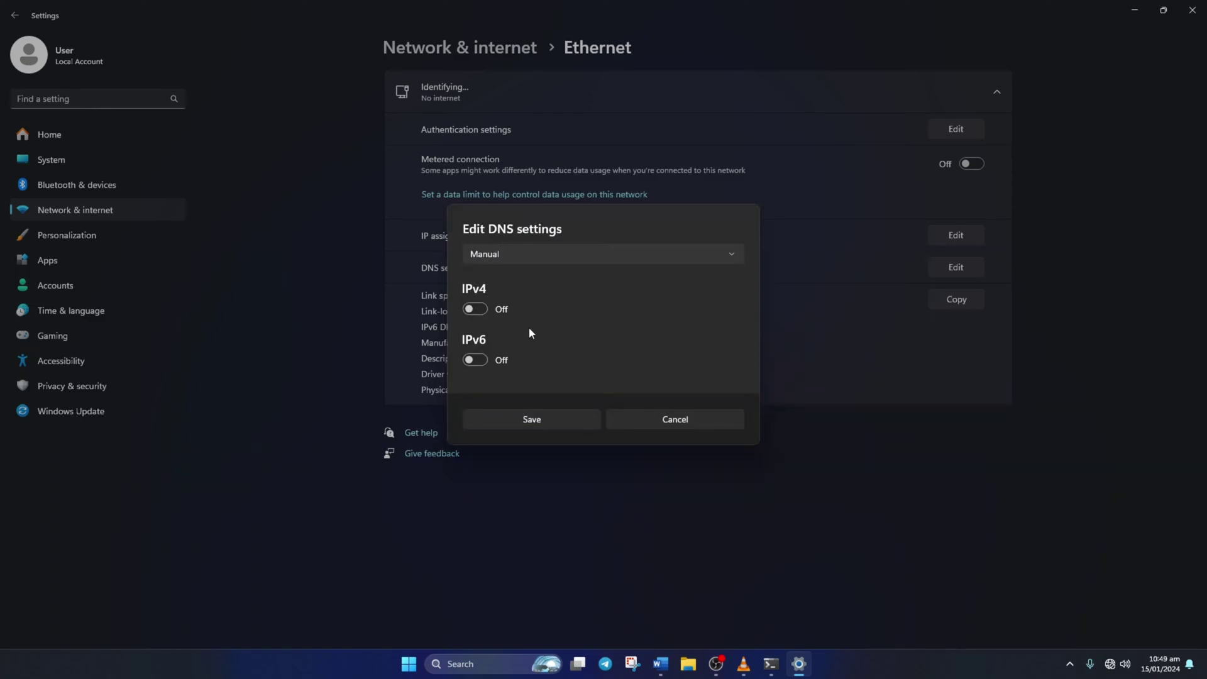
pyautogui.click(473, 310)
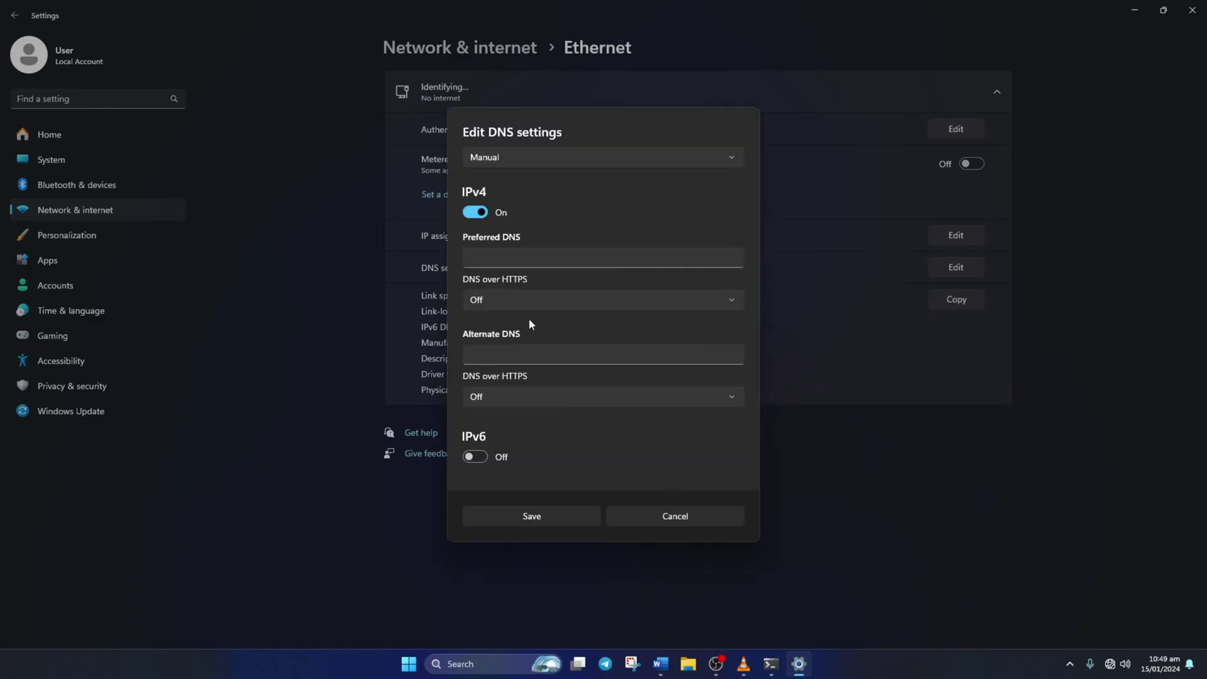
# Enter 8.8.8.8 as preferred and 8.8.4.4 as alternate DNS, replacing 1.1.1.1/1.0.0.1, and save
pyautogui.click(533, 264)
pyautogui.write('1.1.1.1')
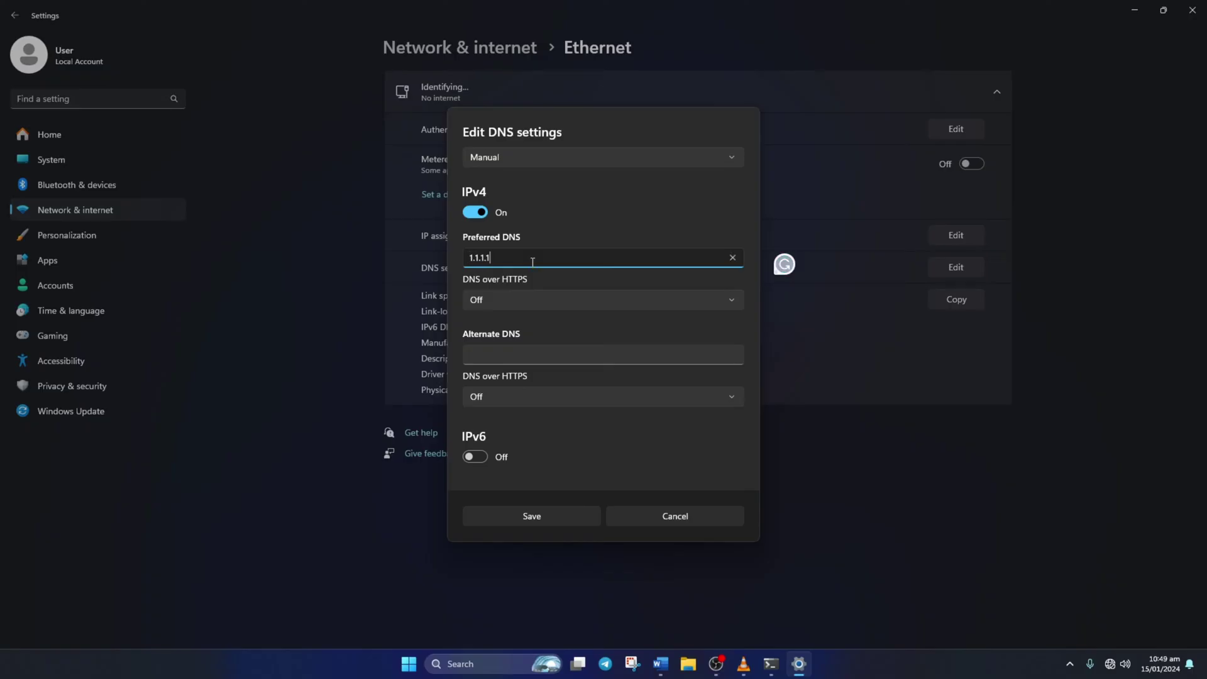
pyautogui.click(508, 353)
pyautogui.write('1.0.0.1')
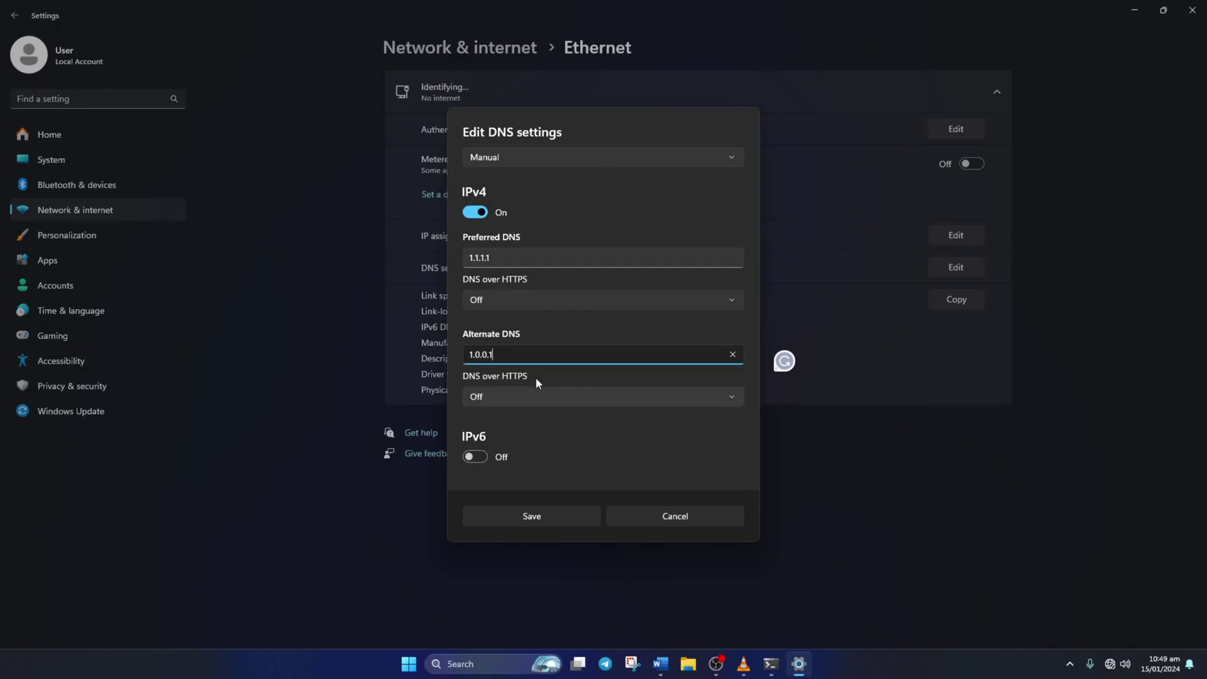
pyautogui.doubleClick(575, 262)
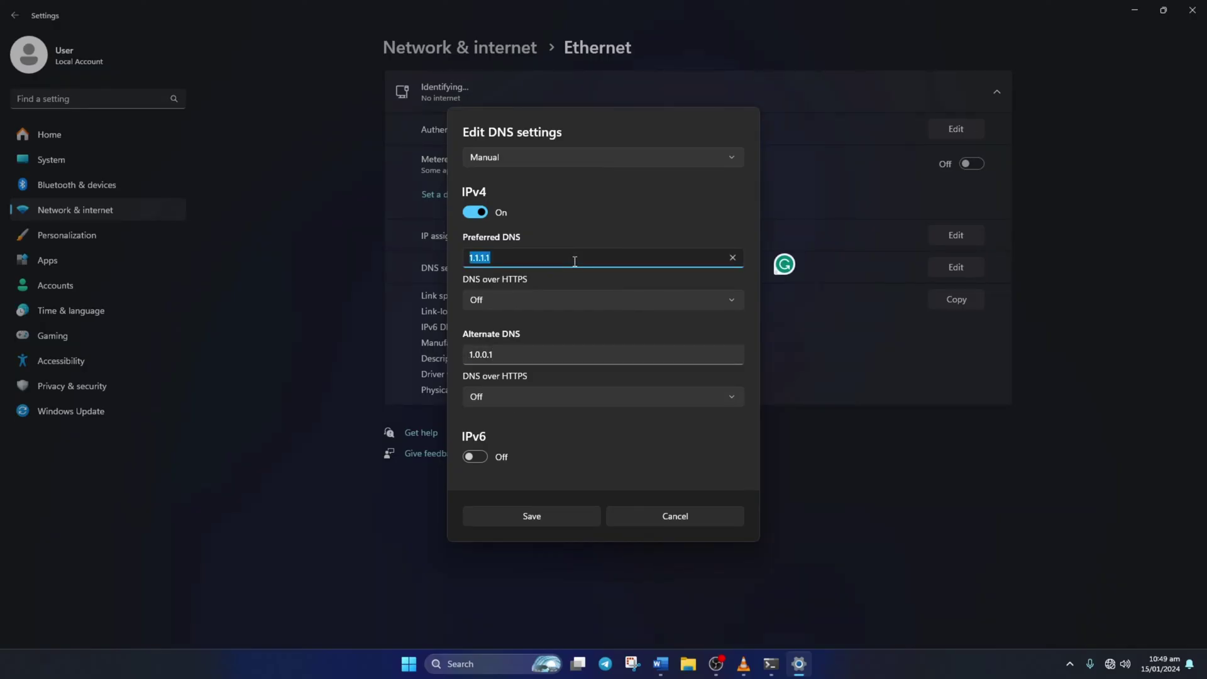
pyautogui.write('8.8.8.8')
pyautogui.doubleClick(505, 349)
pyautogui.press('BackSpace')
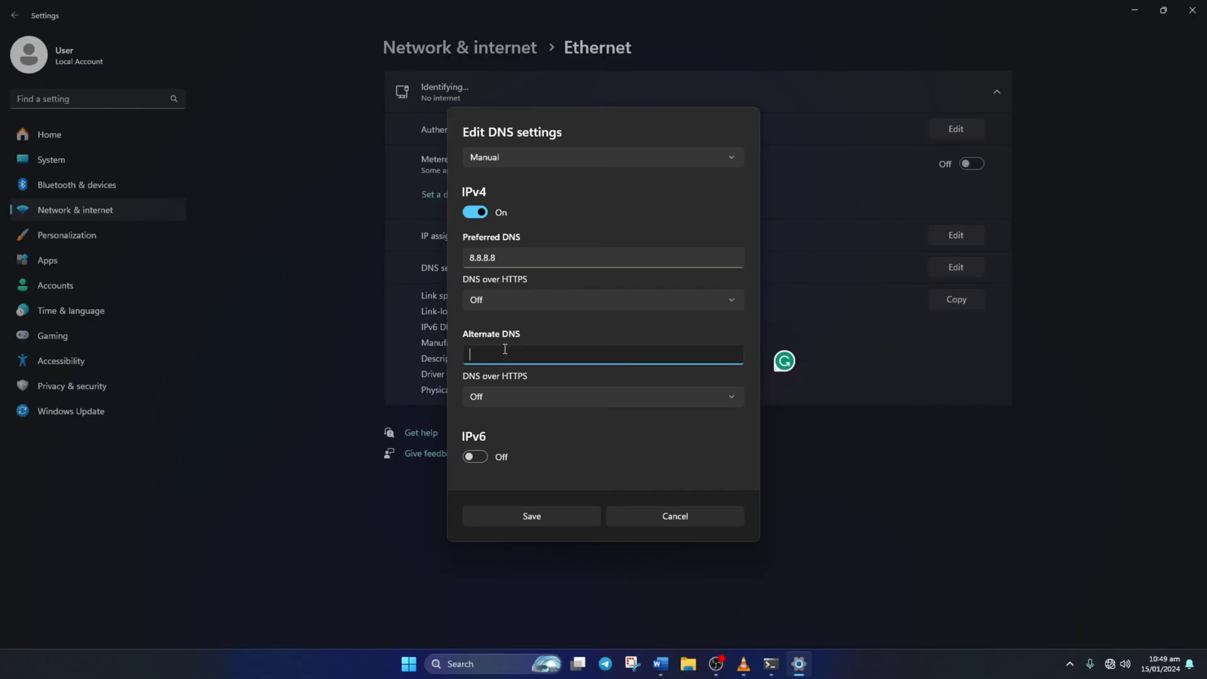
pyautogui.write('8.8.4.4')
pyautogui.click(523, 512)
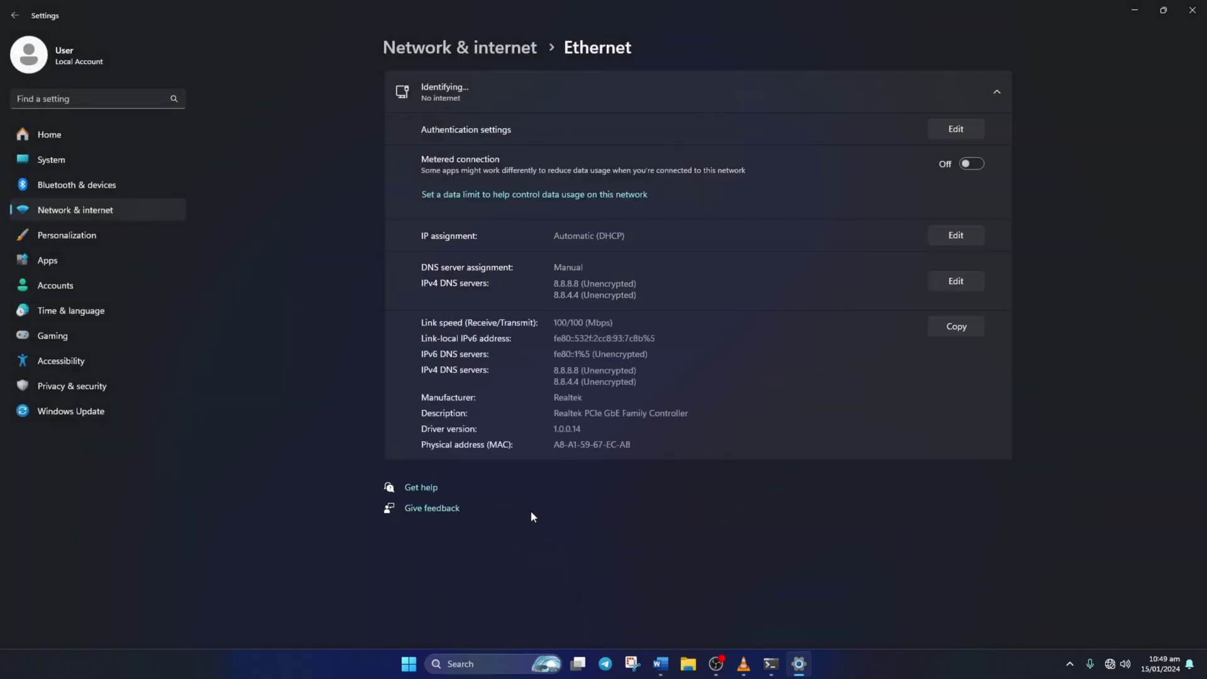
# Close Settings and Command Prompt, then open the Genshin Impact shortcut's file location
pyautogui.click(1193, 9)
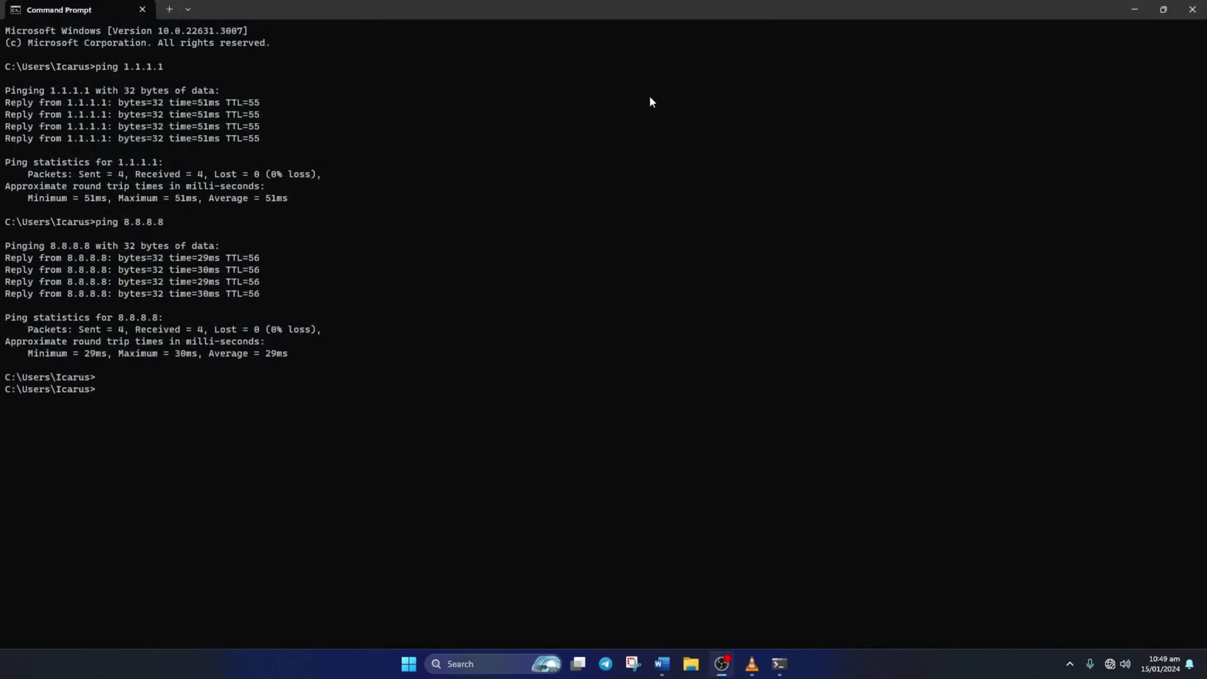
pyautogui.click(1193, 10)
pyautogui.click(119, 28)
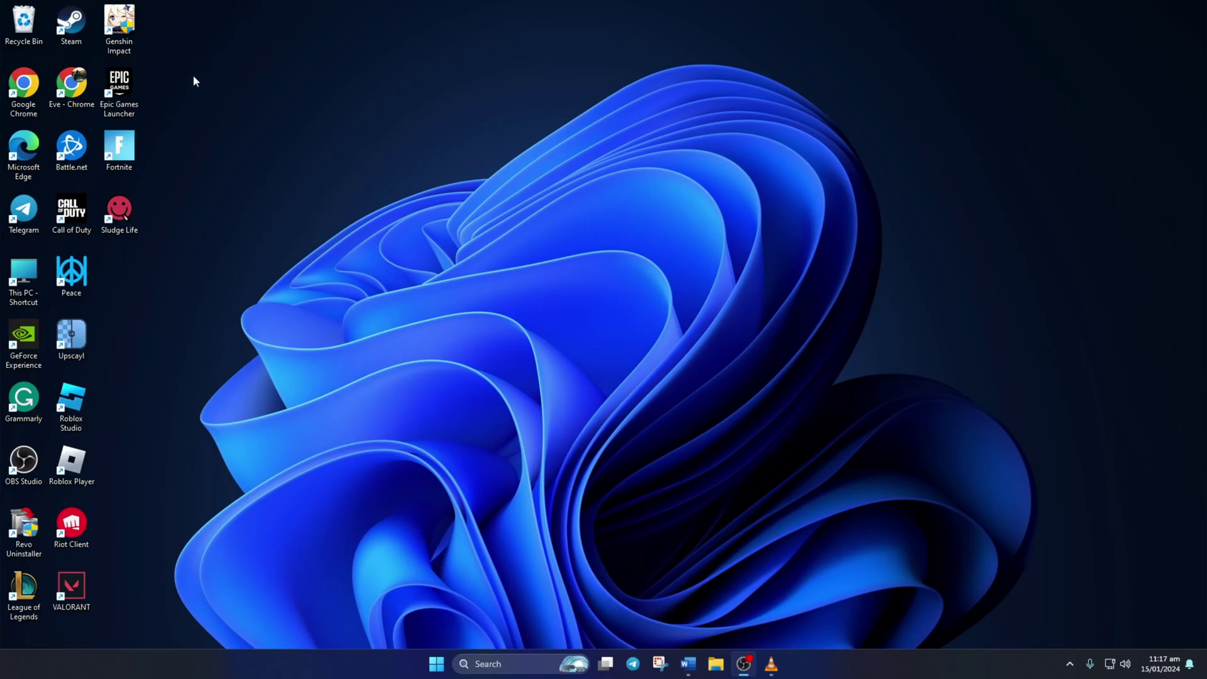
pyautogui.rightClick(114, 32)
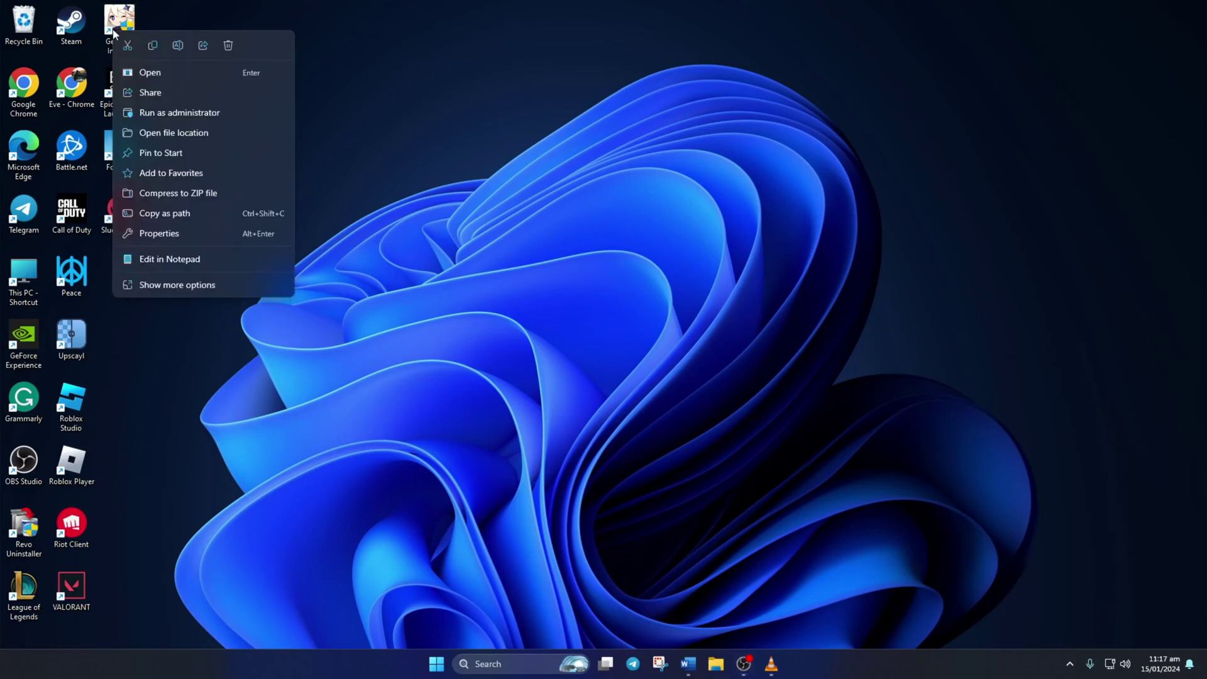
pyautogui.click(177, 135)
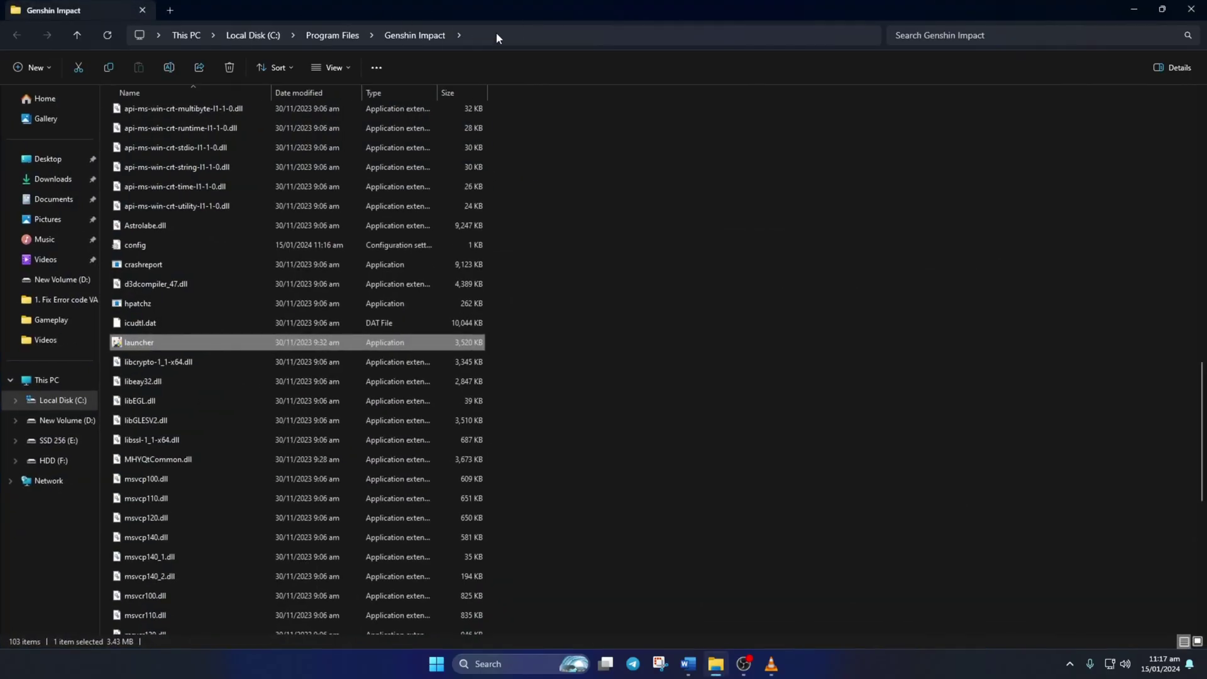
# Copy the install folder path C:\Program Files\Genshin Impact from the address bar
pyautogui.click(497, 35)
pyautogui.rightClick(499, 37)
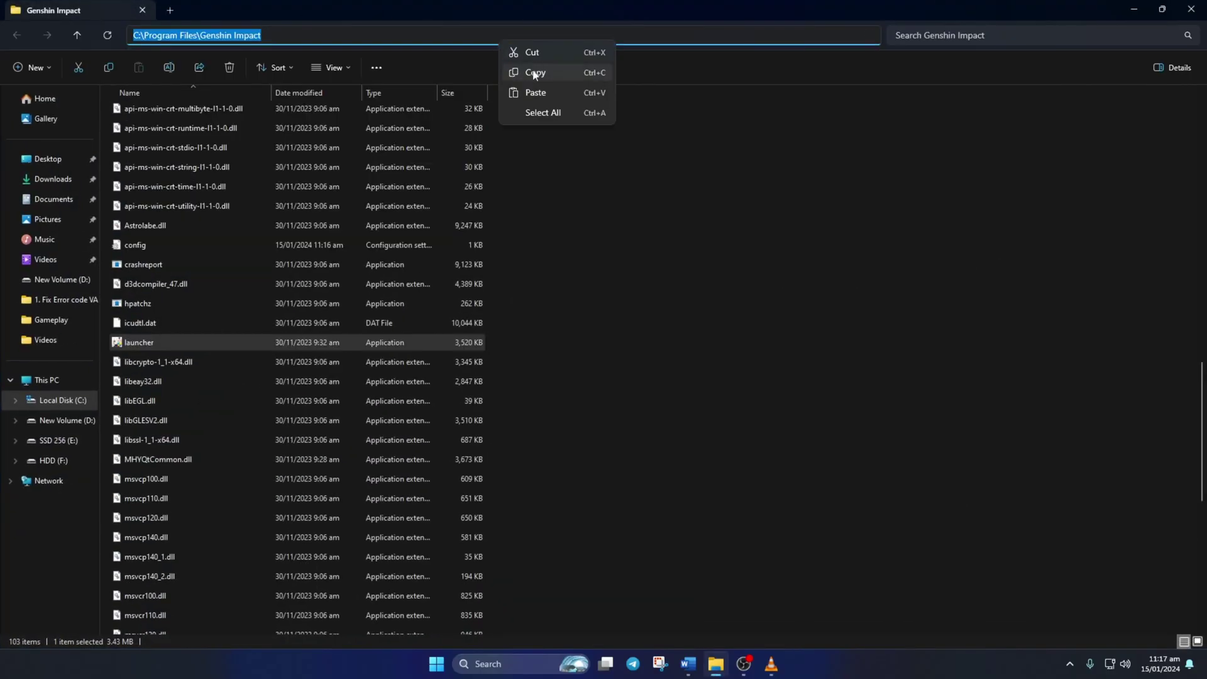
pyautogui.click(535, 74)
pyautogui.click(519, 663)
# Search 'fire' and reach Windows Defender Firewall's allowed apps list, unlocked to add another app
pyautogui.write('fir')
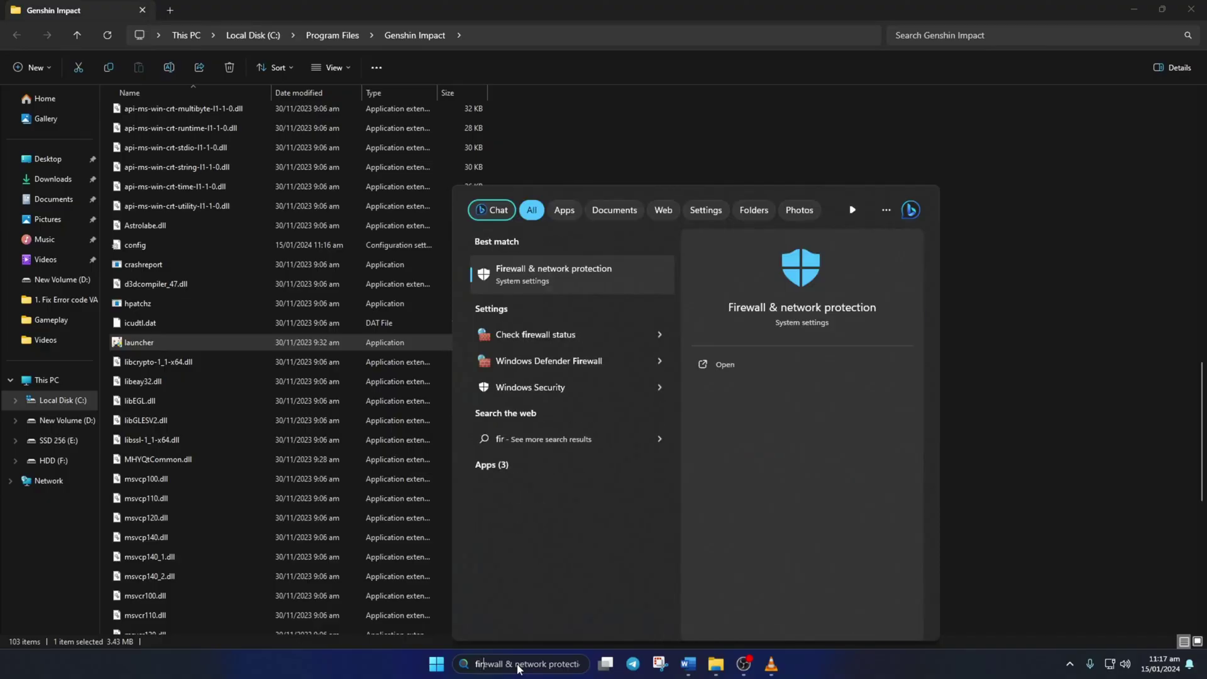
pyautogui.write('e')
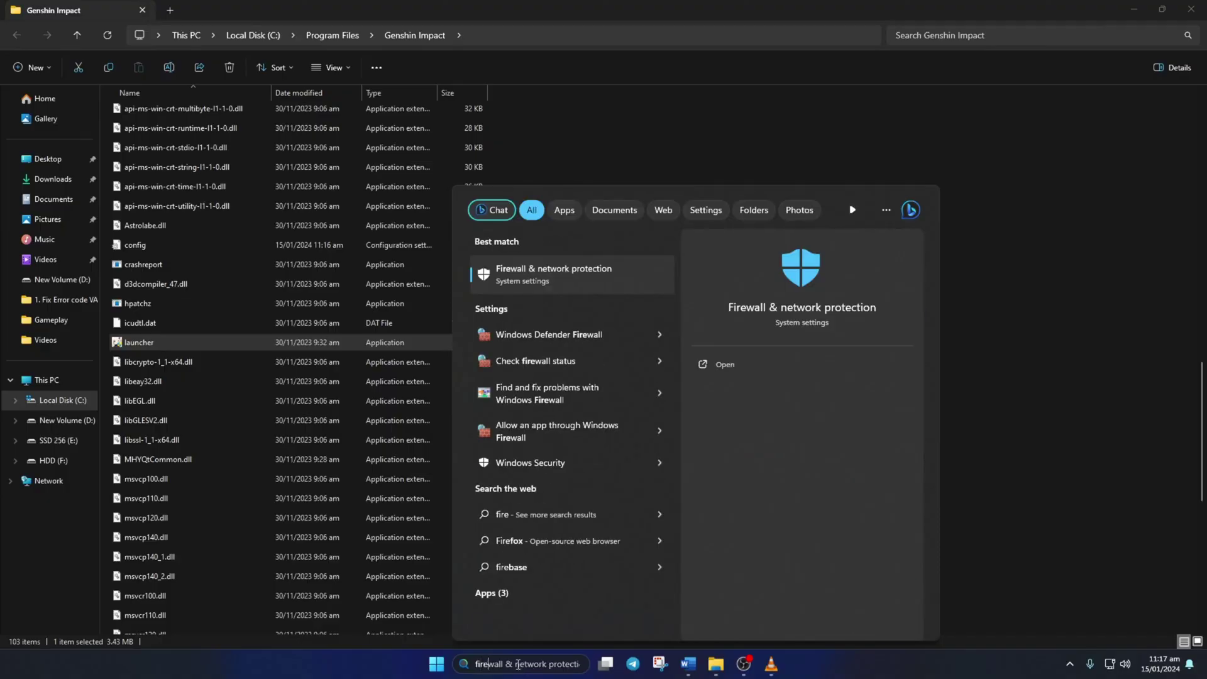
pyautogui.click(589, 282)
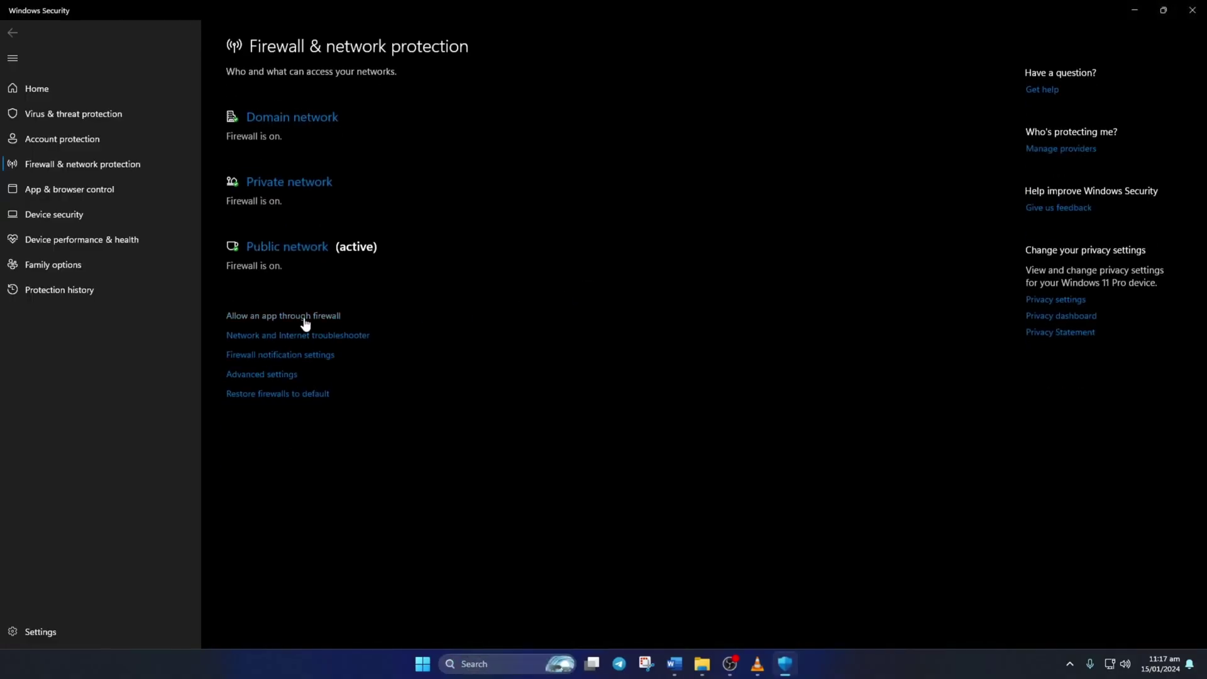
pyautogui.click(306, 316)
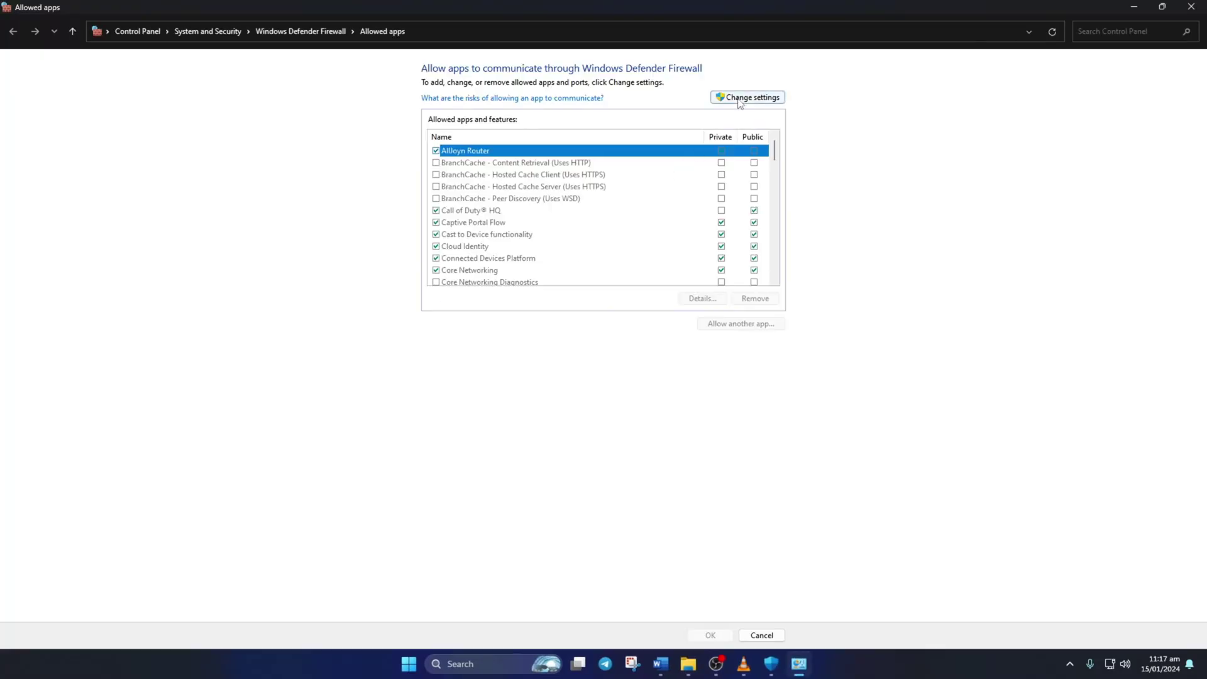
pyautogui.click(740, 100)
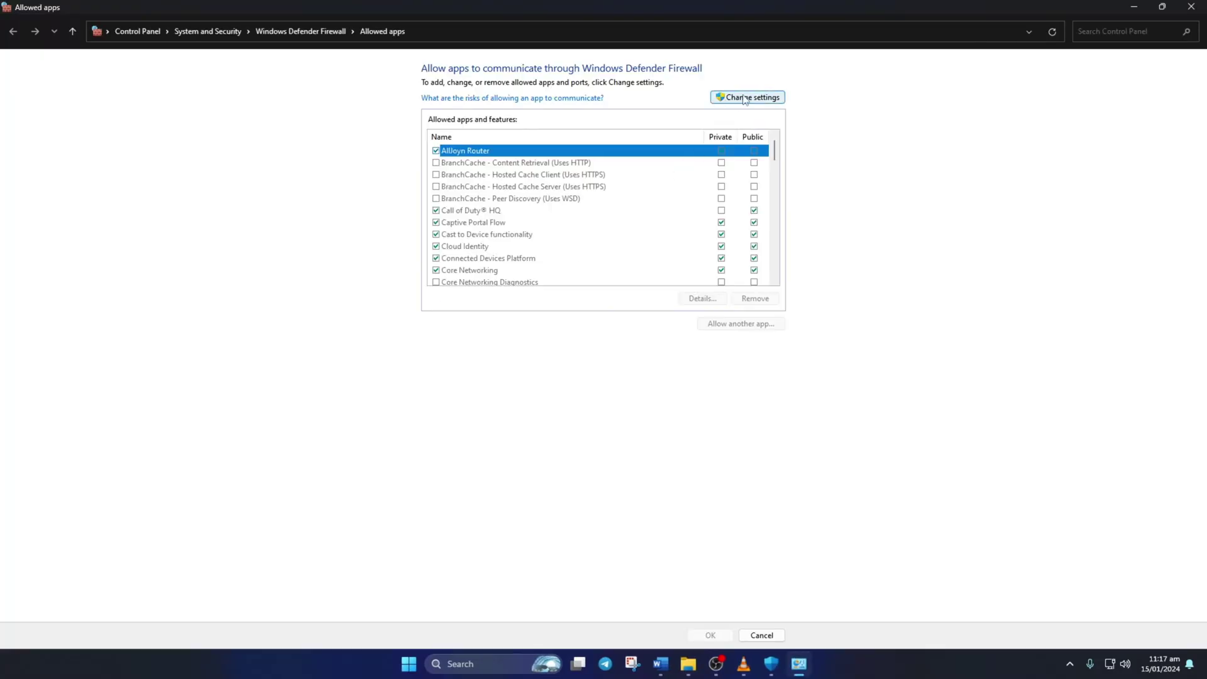
pyautogui.click(741, 324)
# Browse to the pasted Genshin Impact folder, add launcher.exe, and allow it on private networks
pyautogui.click(694, 395)
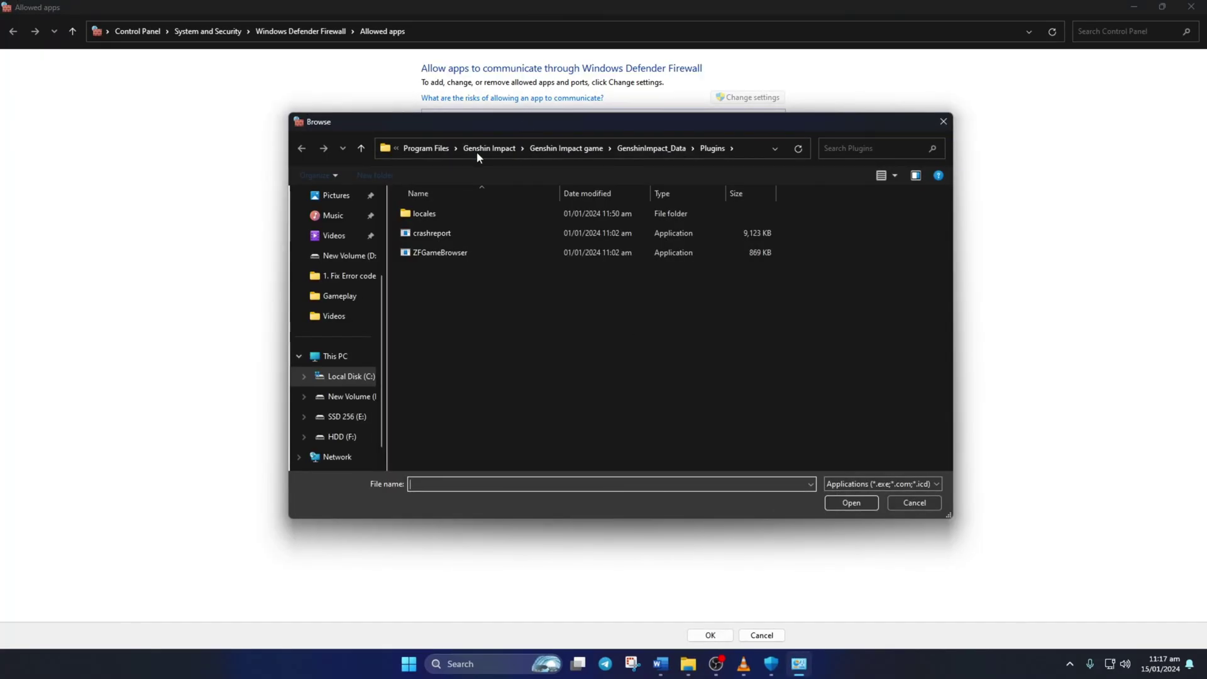
pyautogui.click(743, 150)
pyautogui.hotkey('ctrl', 'v')
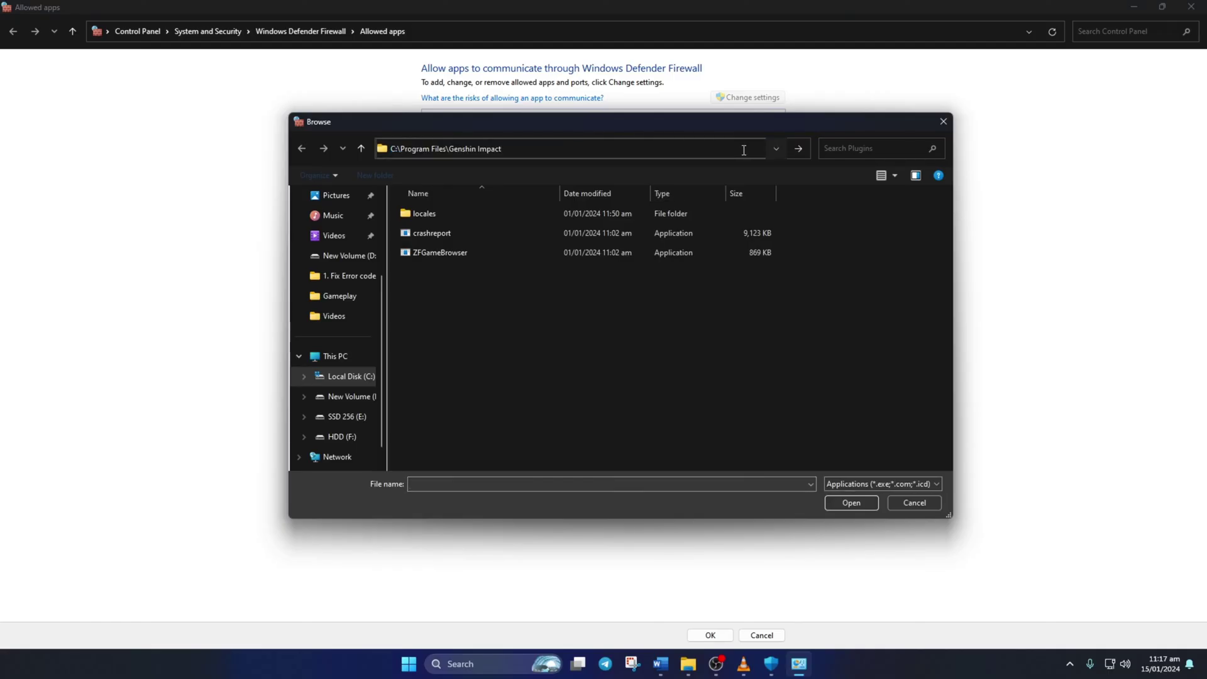
pyautogui.press('Return')
pyautogui.scroll(-3, 658, 286)
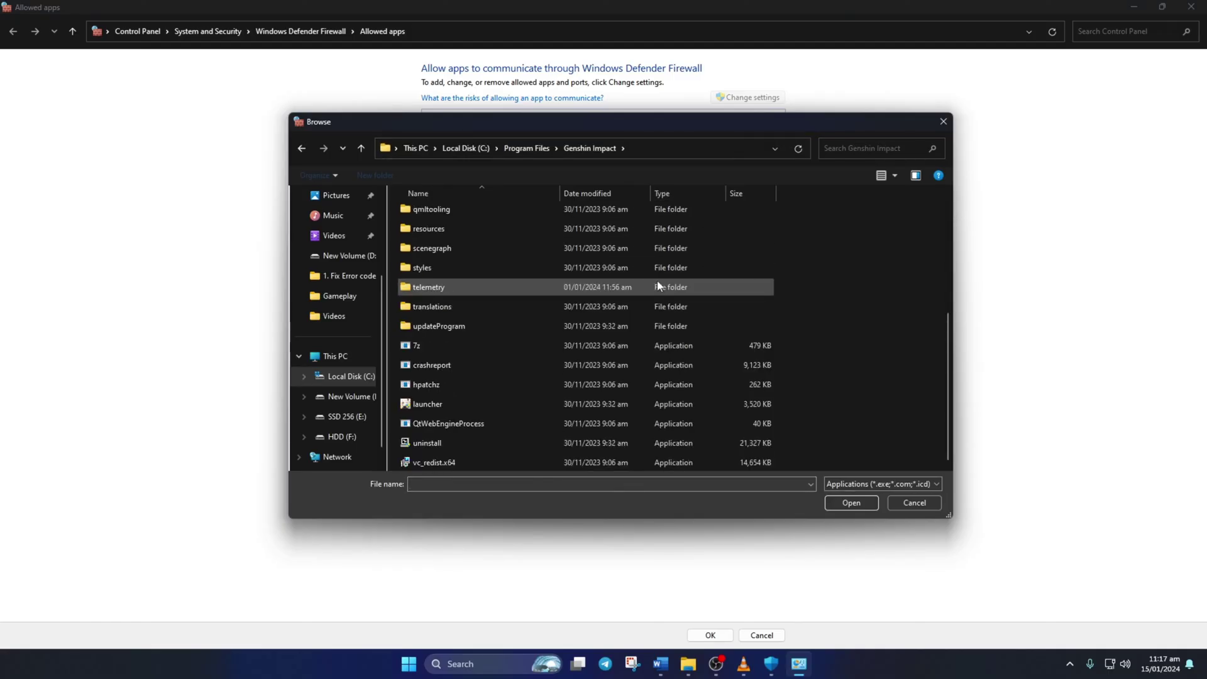
pyautogui.doubleClick(469, 404)
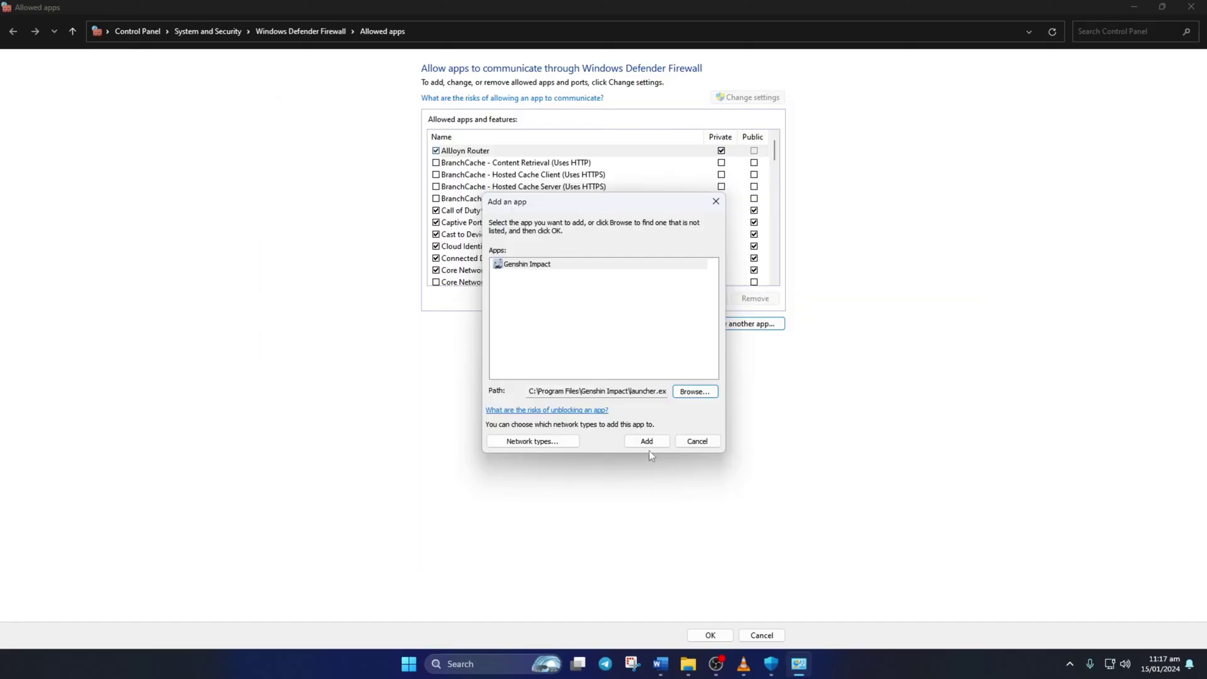
pyautogui.click(646, 444)
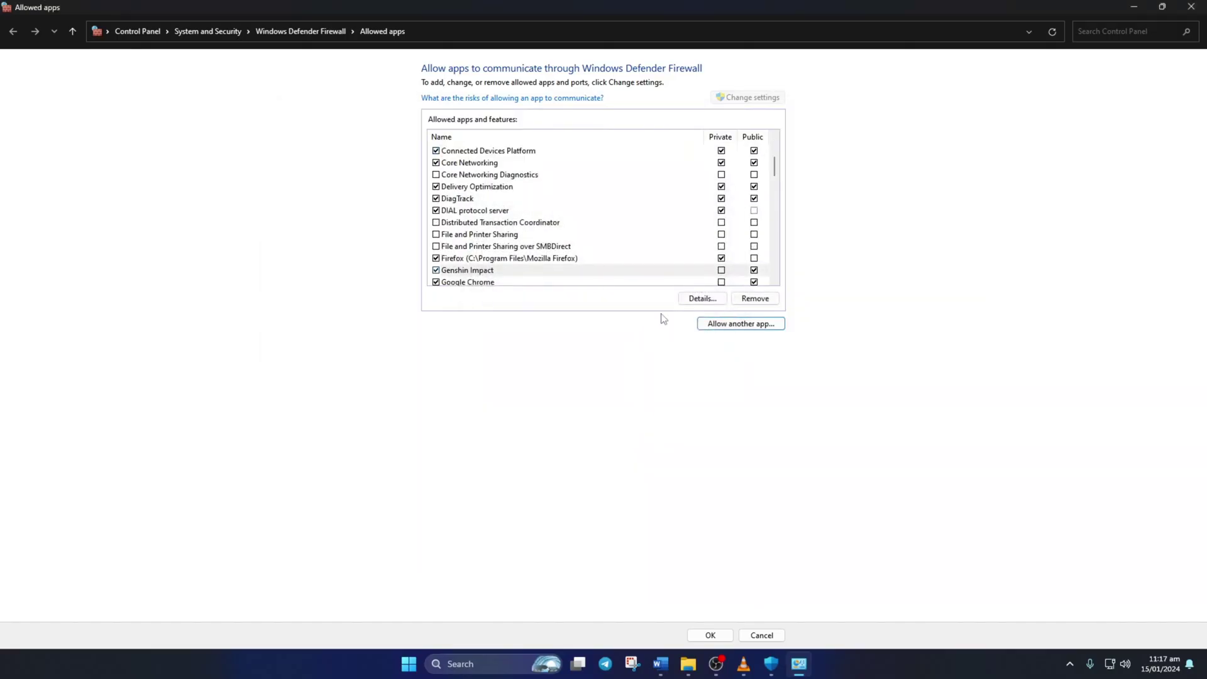
pyautogui.click(721, 269)
# Add GenshinImpact.exe from the Genshin Impact game folder to the allowed apps
pyautogui.click(725, 328)
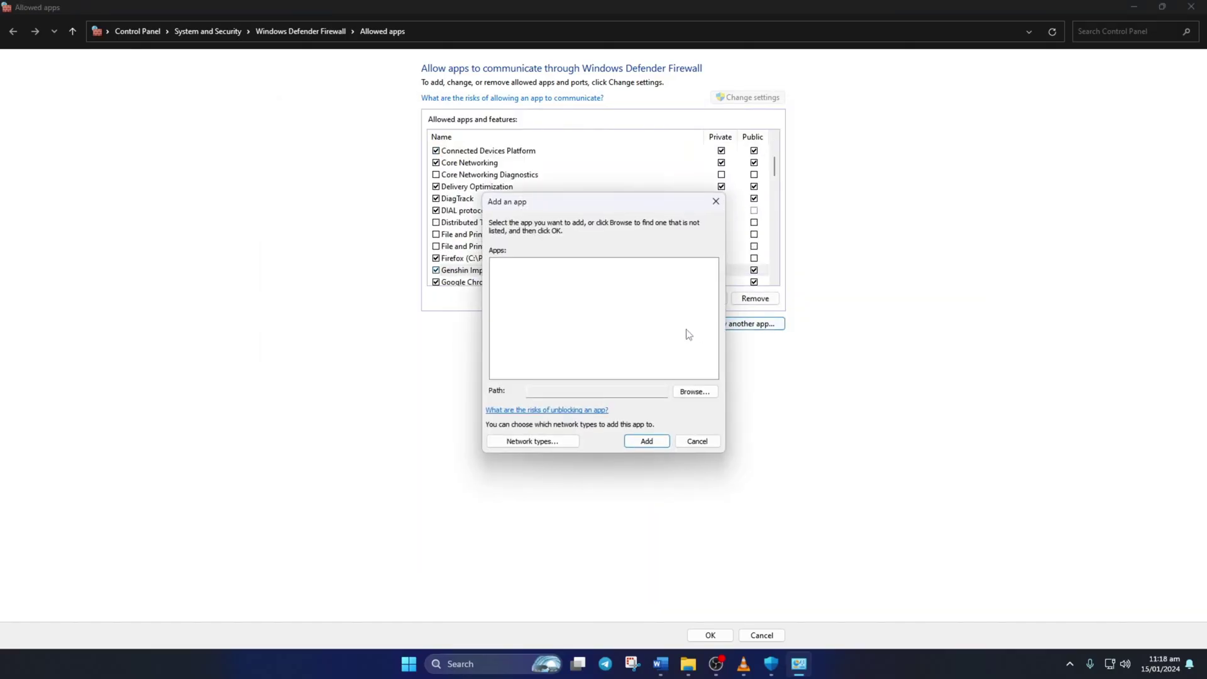
pyautogui.click(692, 391)
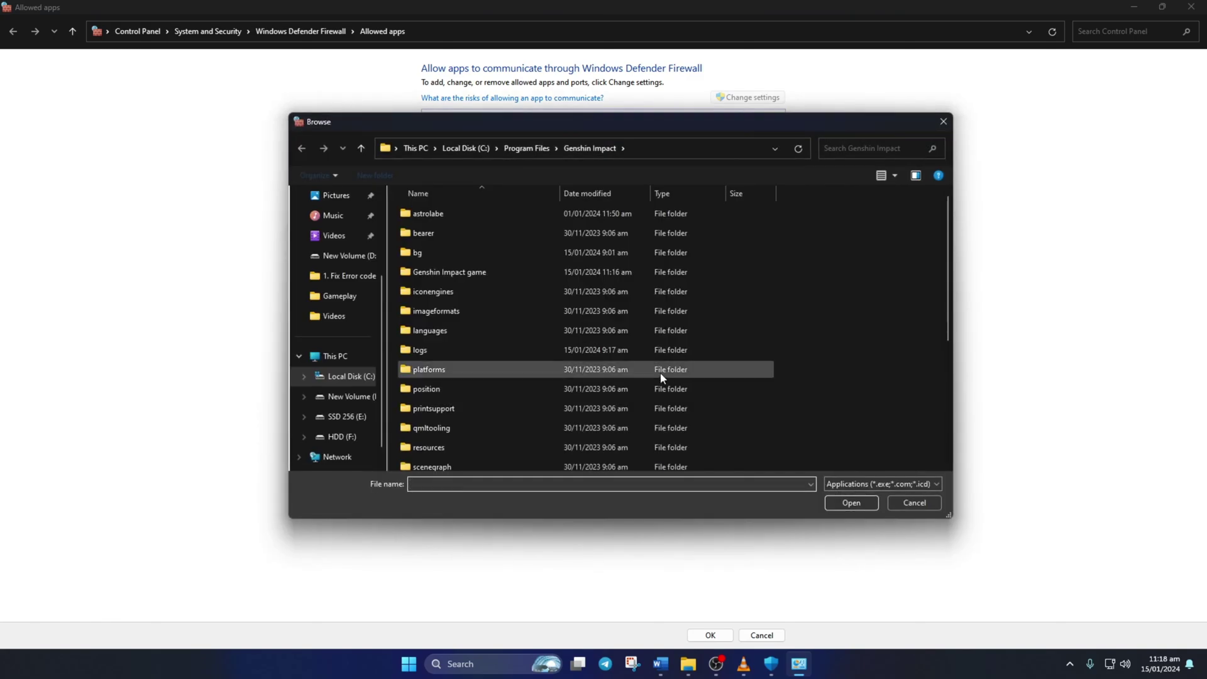
pyautogui.doubleClick(462, 274)
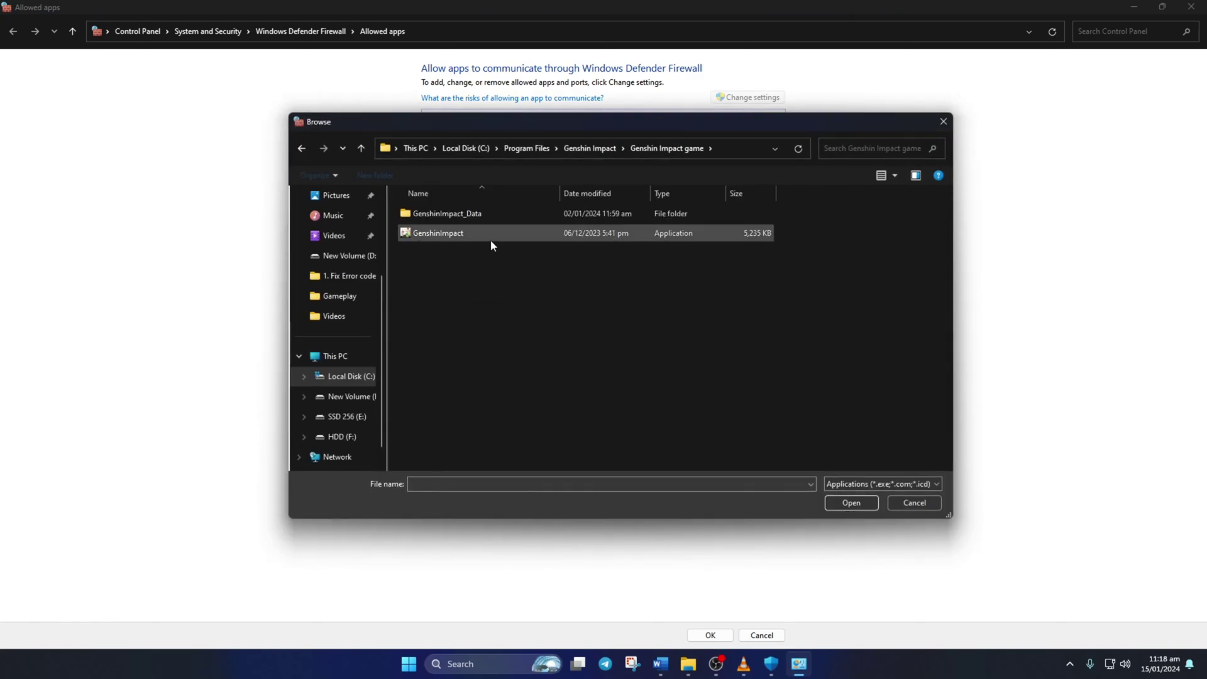
pyautogui.doubleClick(464, 235)
pyautogui.click(647, 440)
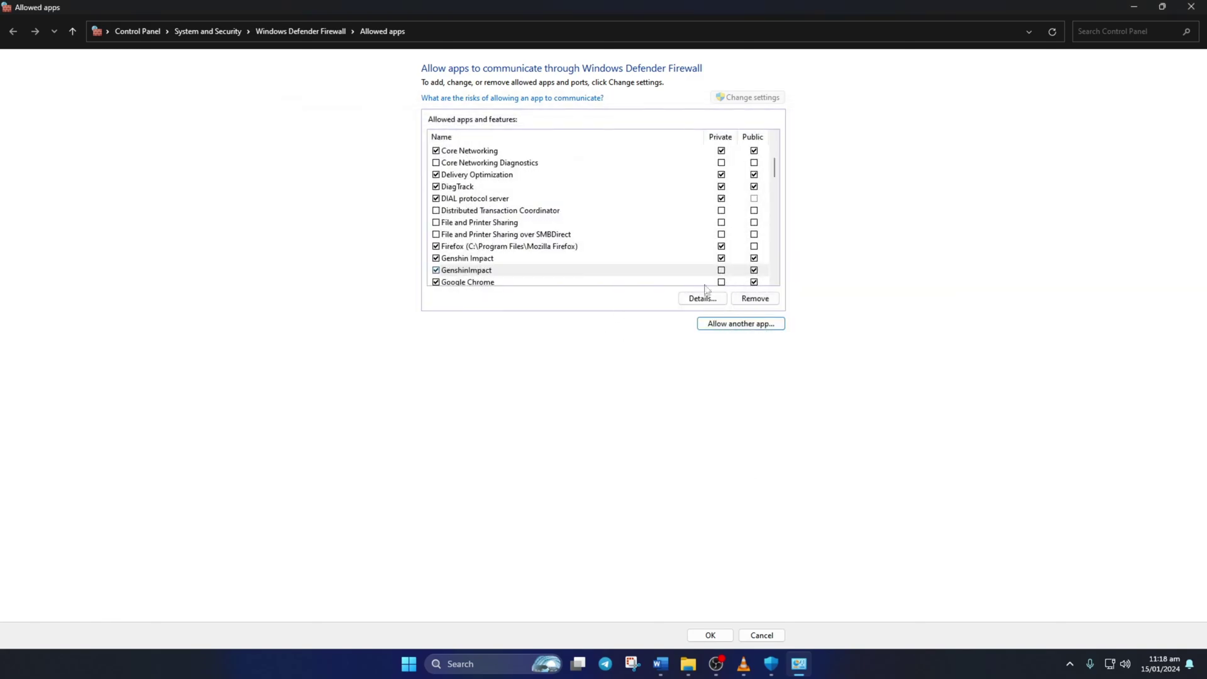
# Add GenshinImpact_Data\Plugins\ZFGameBrowser.exe, allow it on private networks, and confirm with OK
pyautogui.click(742, 324)
pyautogui.click(695, 391)
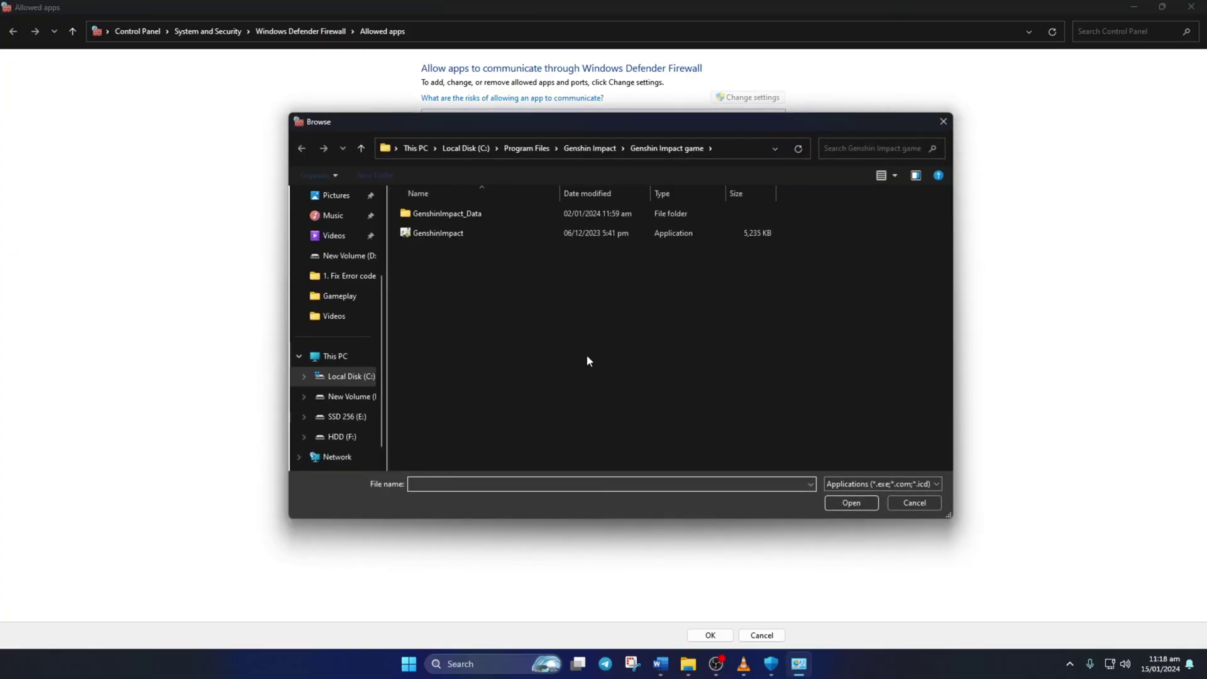
pyautogui.doubleClick(478, 217)
pyautogui.doubleClick(452, 273)
pyautogui.doubleClick(478, 253)
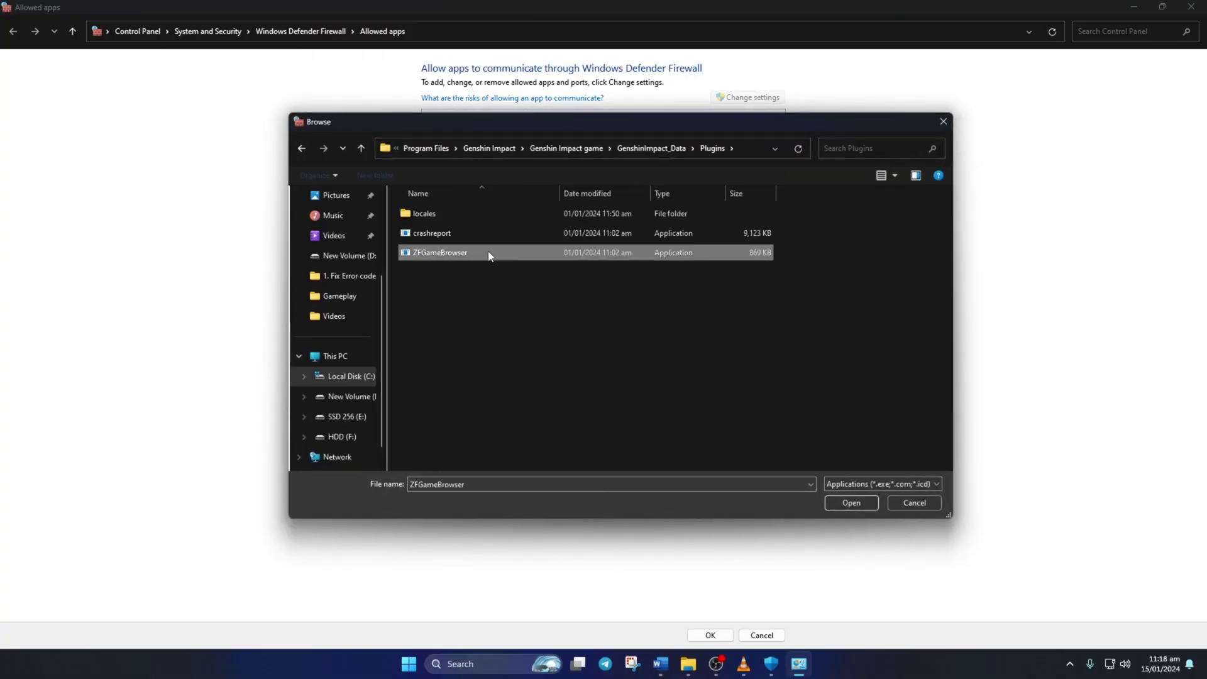
pyautogui.click(646, 441)
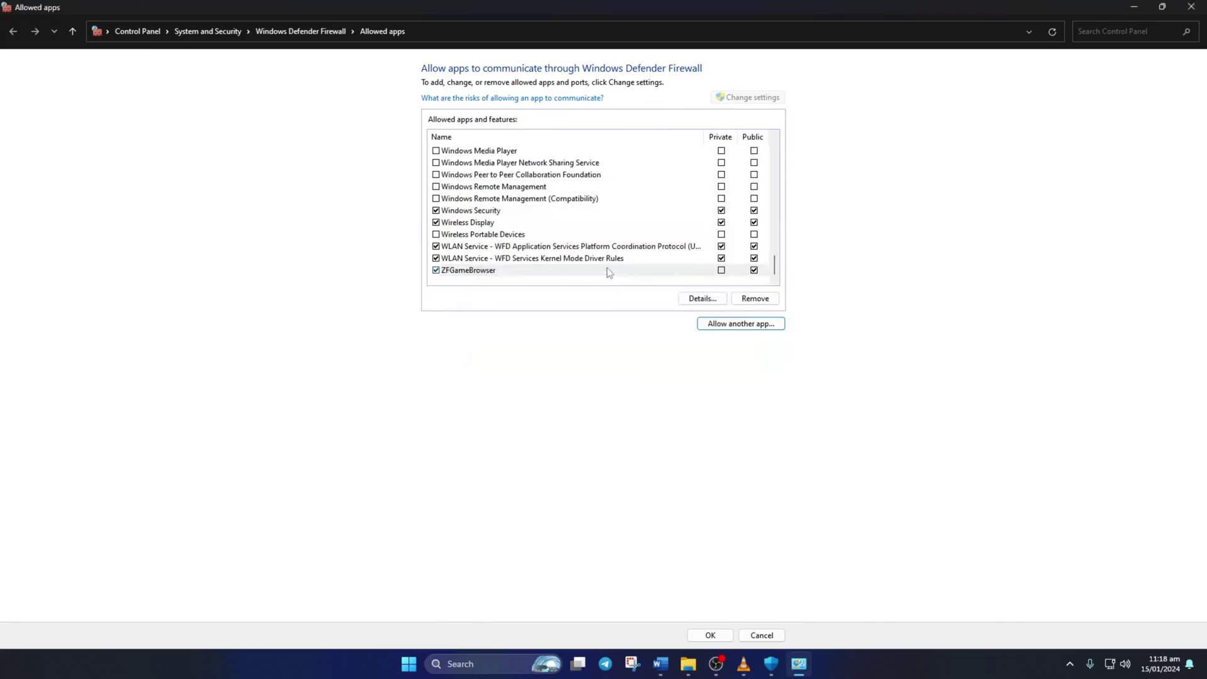
pyautogui.click(721, 270)
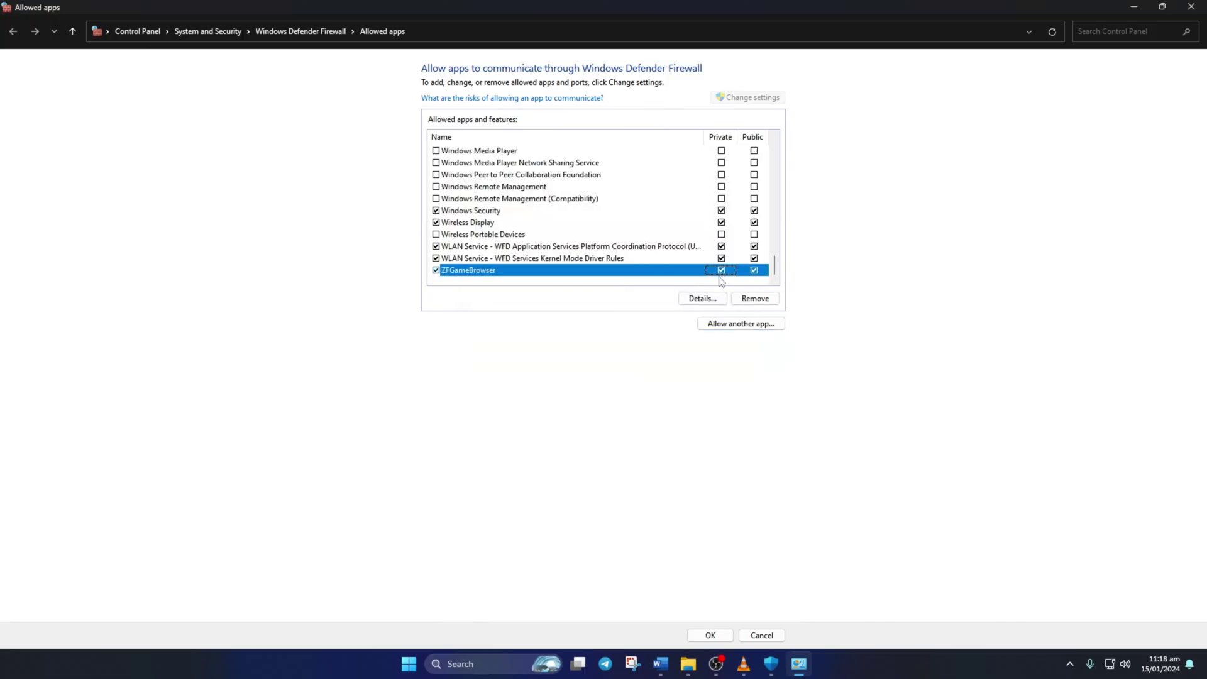
pyautogui.click(711, 636)
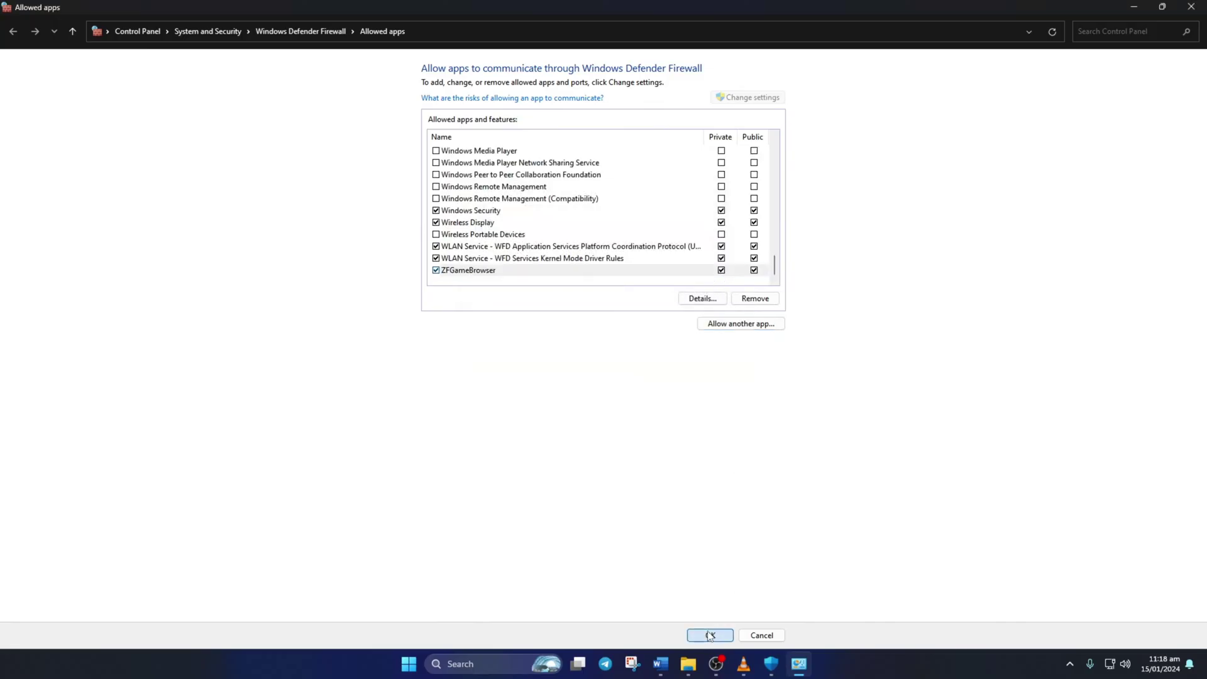
# Start Genshin Impact from its desktop shortcut, approve the UAC prompt, and click Launch
pyautogui.press('super')
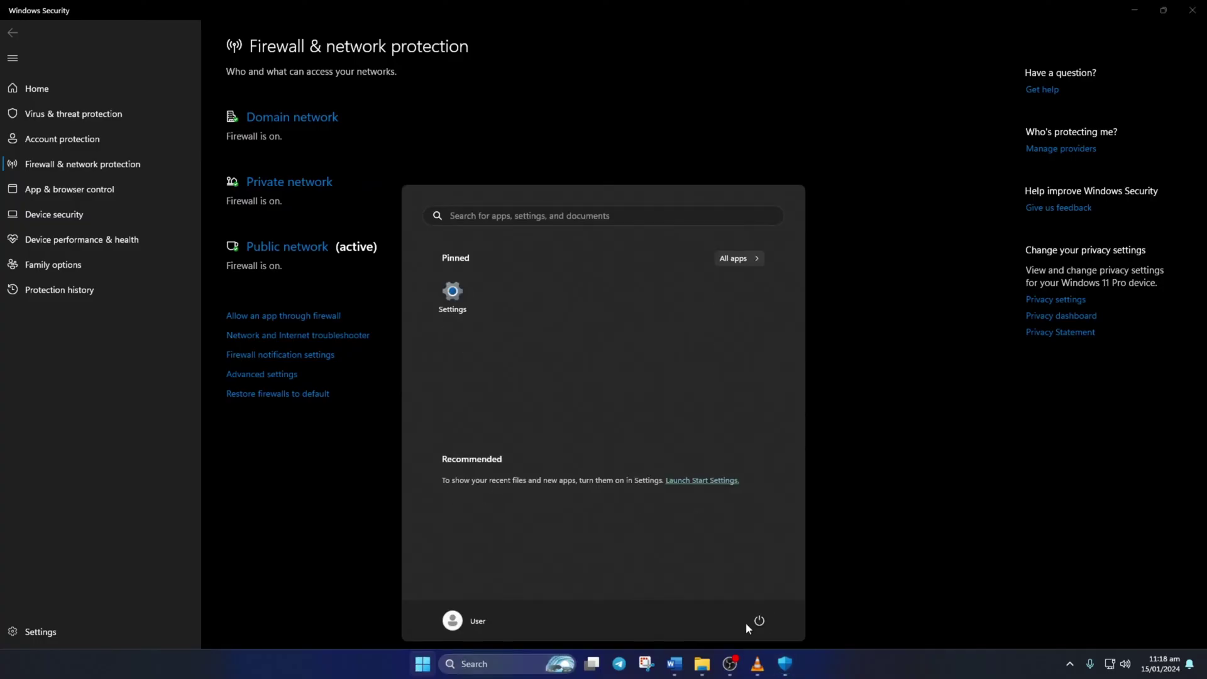
pyautogui.click(757, 622)
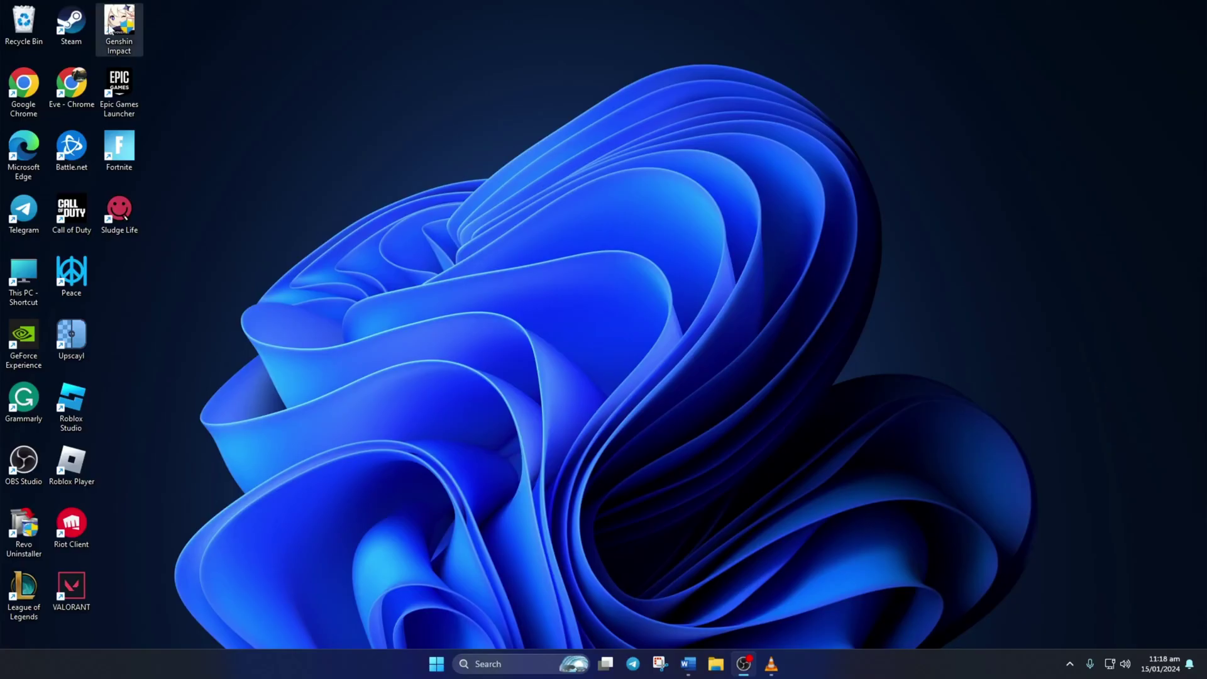
pyautogui.doubleClick(109, 28)
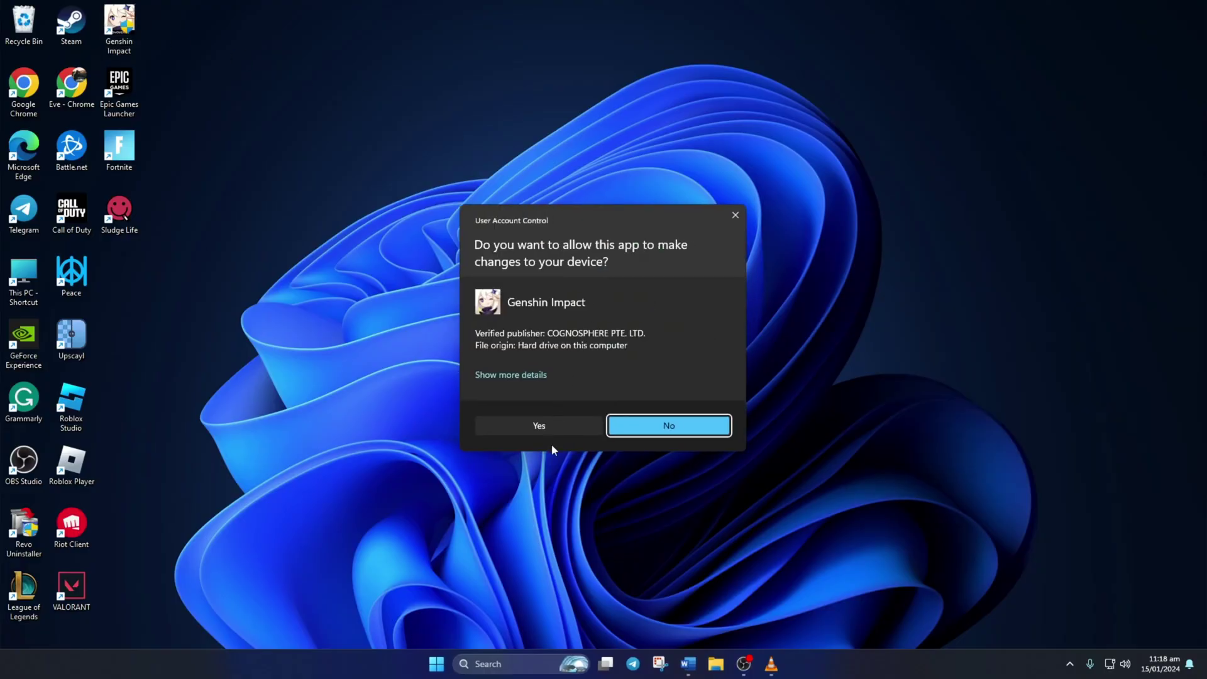
pyautogui.click(546, 428)
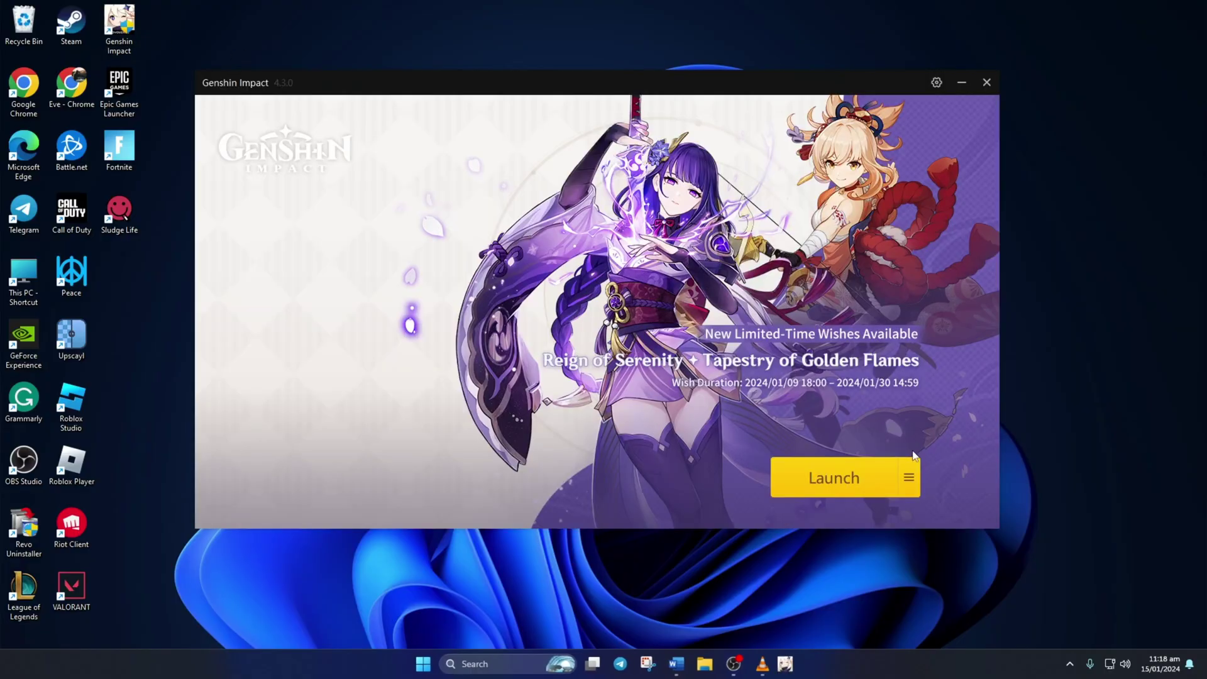
pyautogui.click(854, 480)
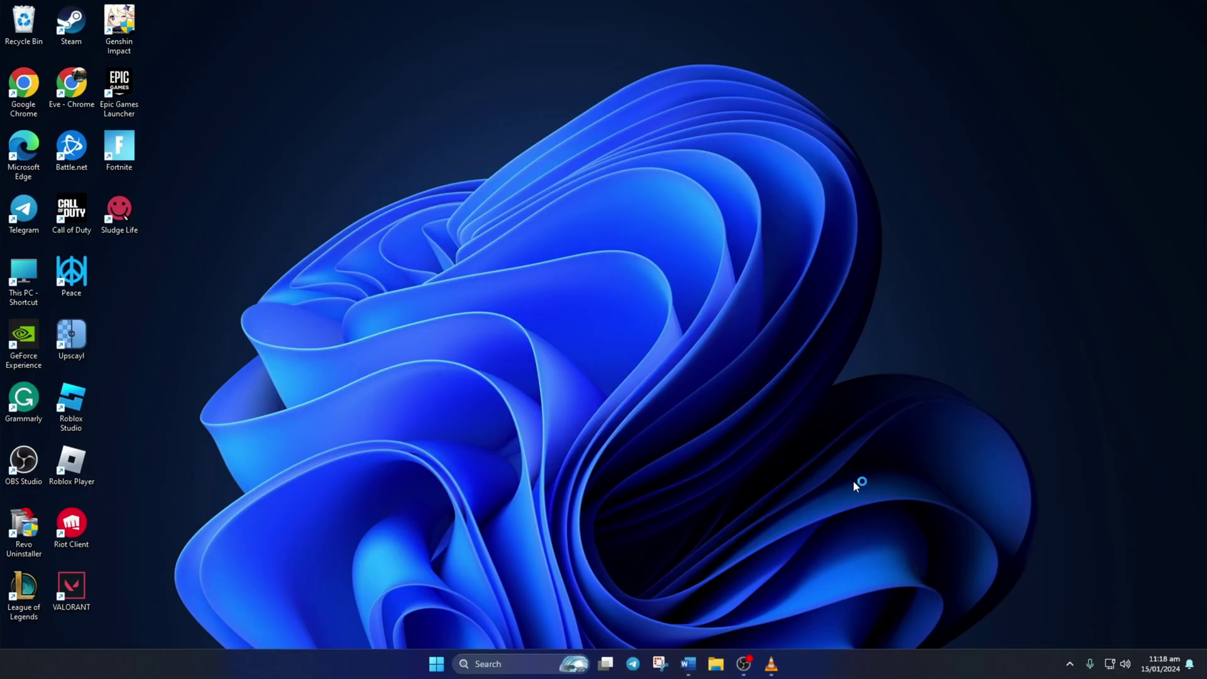